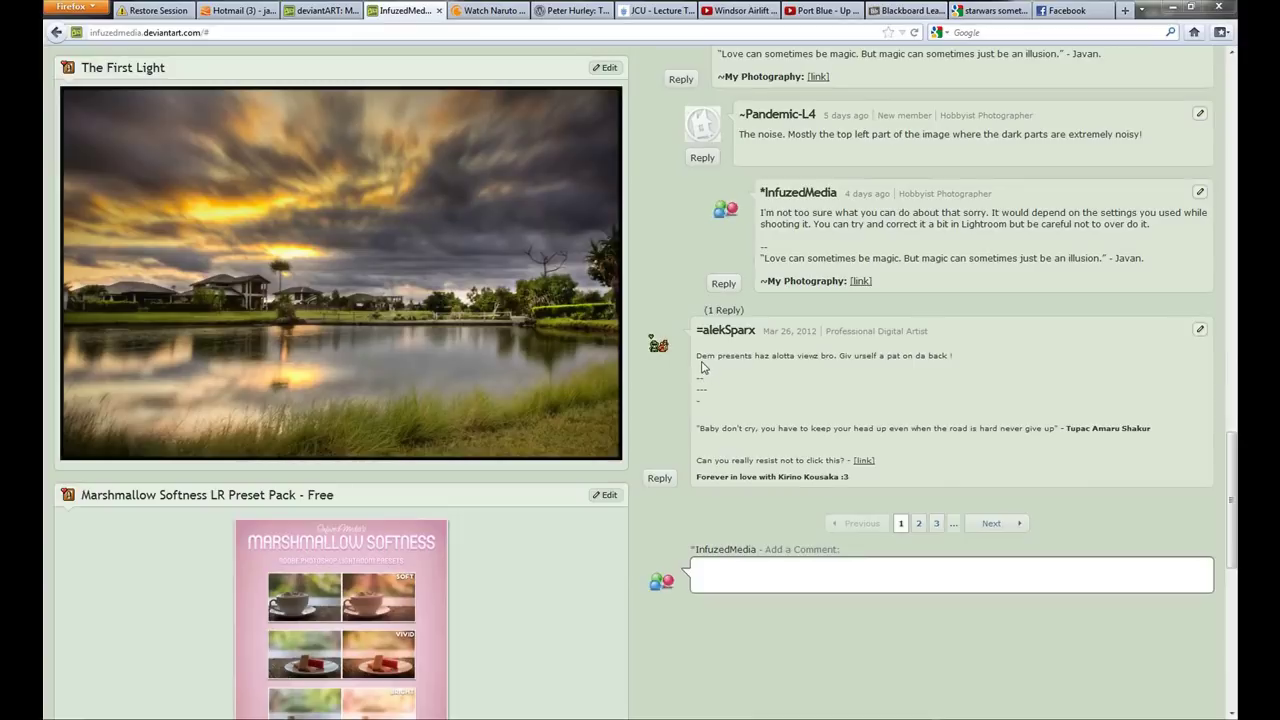
Scroll back up the DeviantArt gallery and open the On the Edge of Life photo
{"action": "right_click", "coordinate": [694, 303]}
{"action": "key", "text": "Escape"}
{"action": "scroll", "coordinate": [681, 291], "scroll_direction": "down", "scroll_amount": 3}
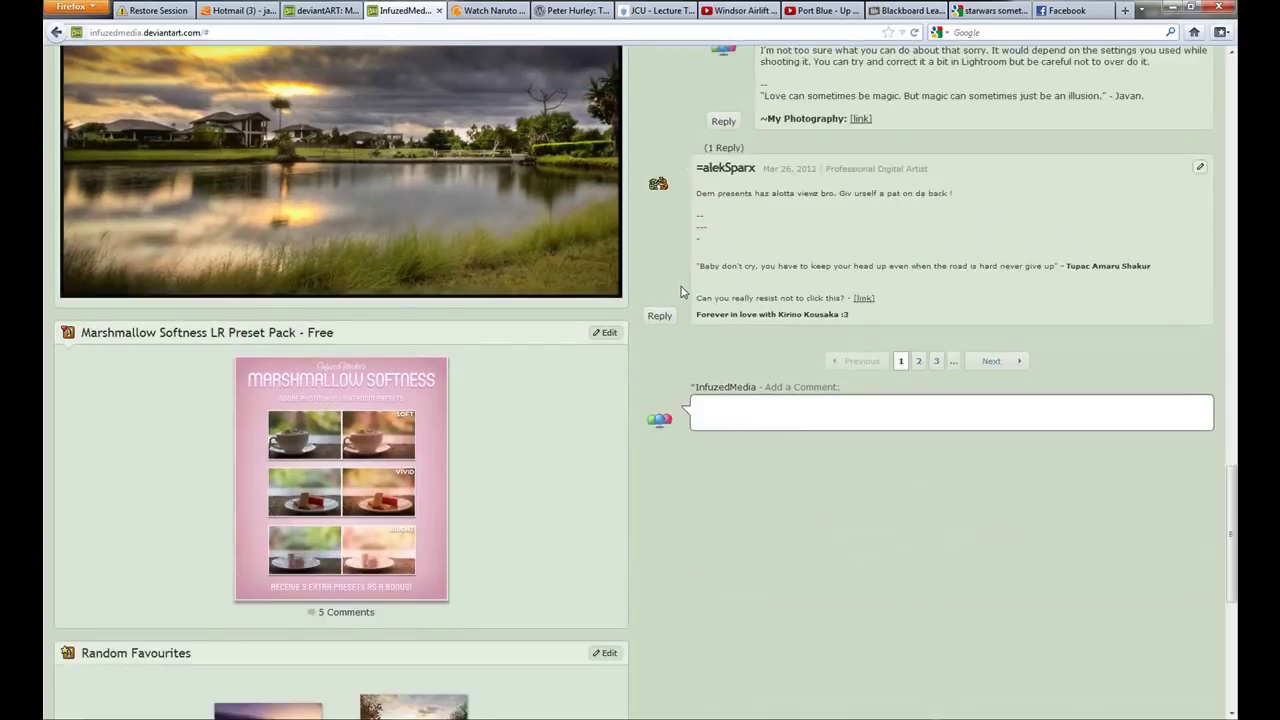
{"action": "scroll", "coordinate": [681, 291], "scroll_direction": "down", "scroll_amount": 2}
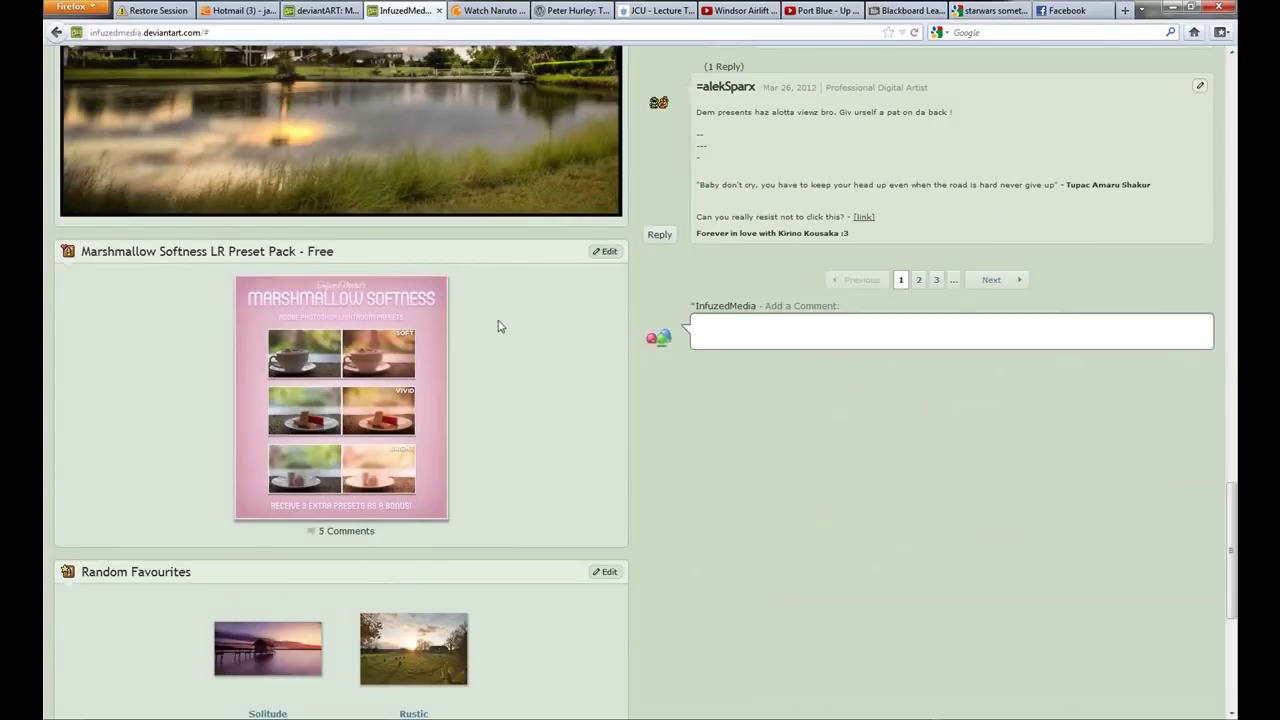
{"action": "scroll", "coordinate": [520, 340], "scroll_direction": "up", "scroll_amount": 2}
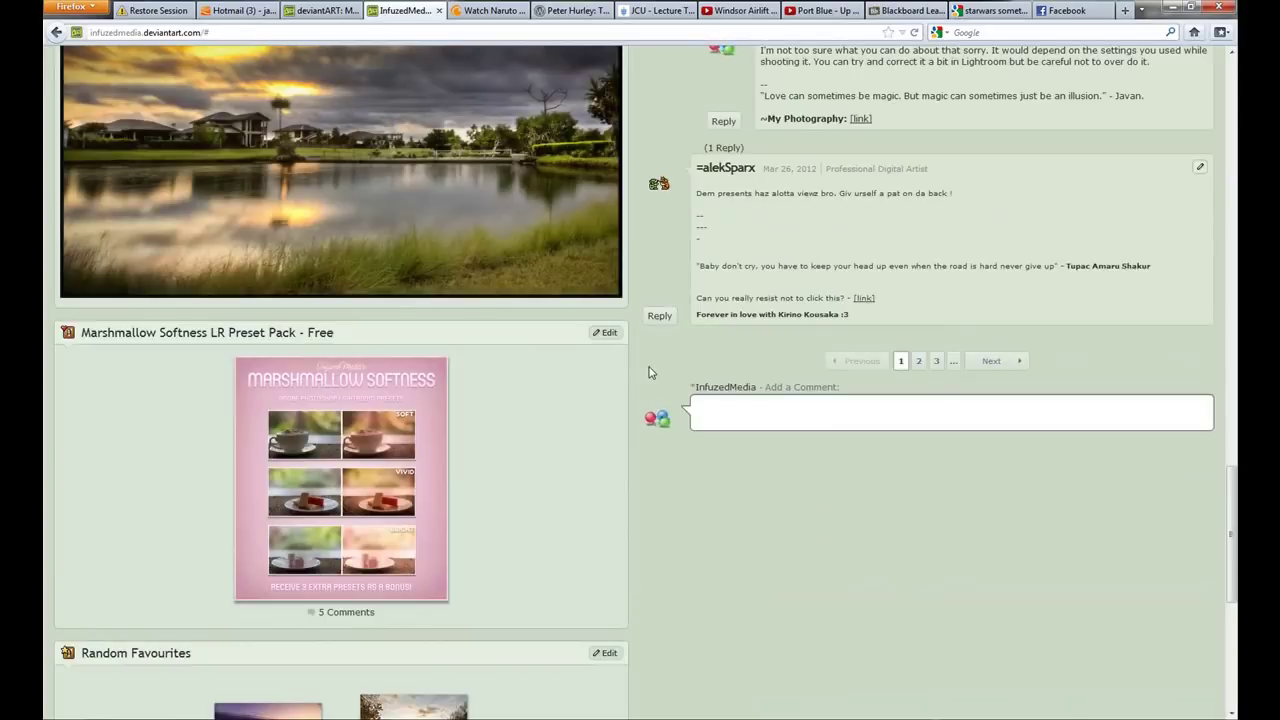
{"action": "scroll", "coordinate": [525, 342], "scroll_direction": "up", "scroll_amount": 3}
{"action": "scroll", "coordinate": [300, 260], "scroll_direction": "up", "scroll_amount": 15}
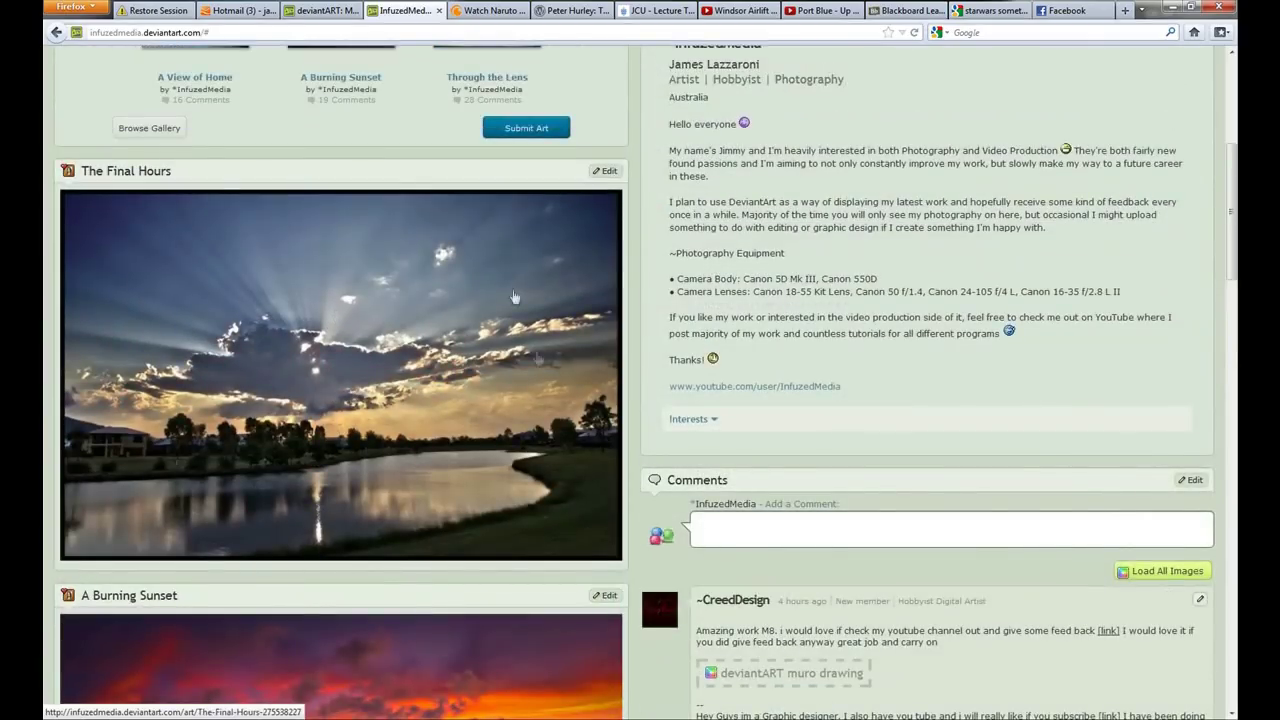
{"action": "scroll", "coordinate": [534, 428], "scroll_direction": "down", "scroll_amount": 3}
{"action": "scroll", "coordinate": [578, 395], "scroll_direction": "up", "scroll_amount": 2}
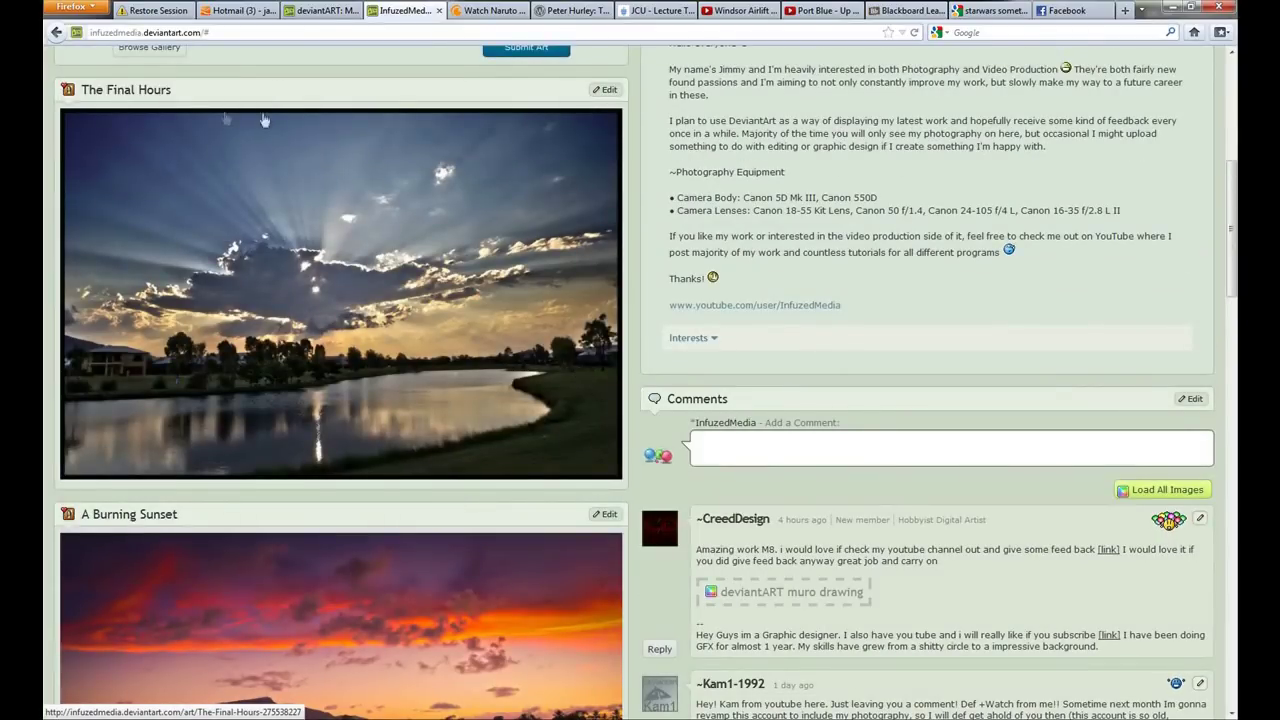
{"action": "scroll", "coordinate": [393, 348], "scroll_direction": "up", "scroll_amount": 6}
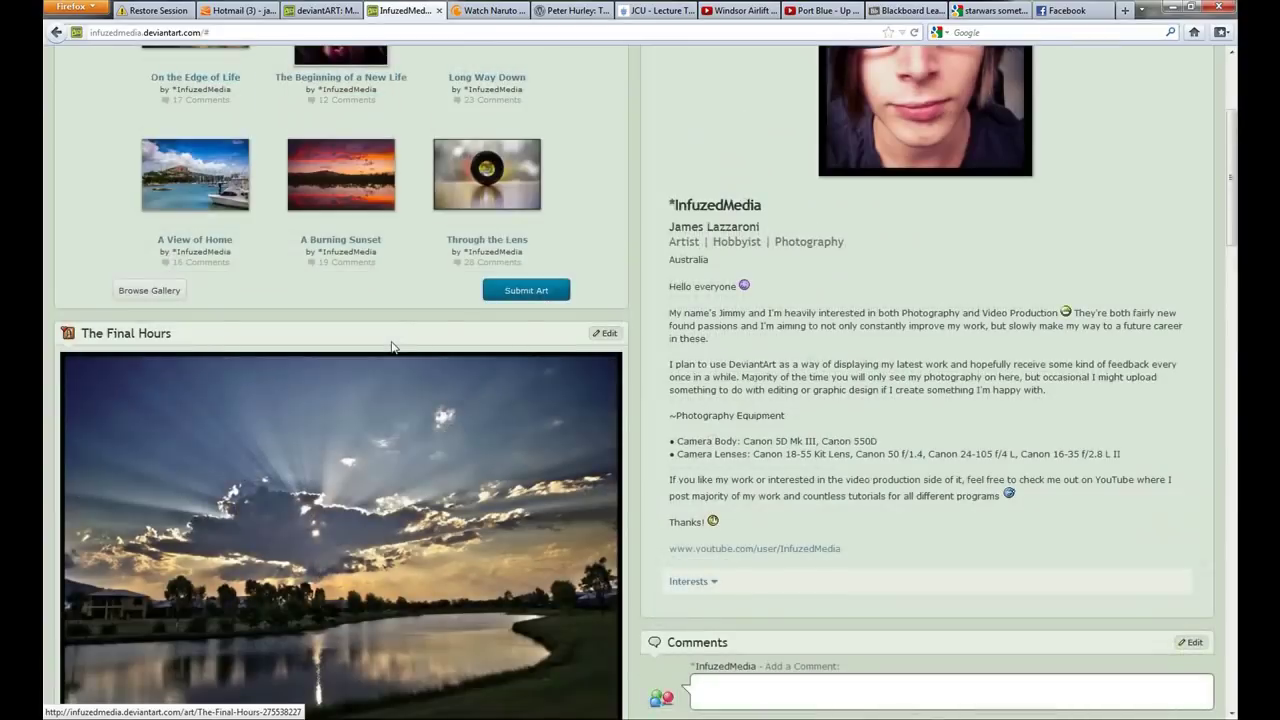
{"action": "left_click", "coordinate": [210, 104]}
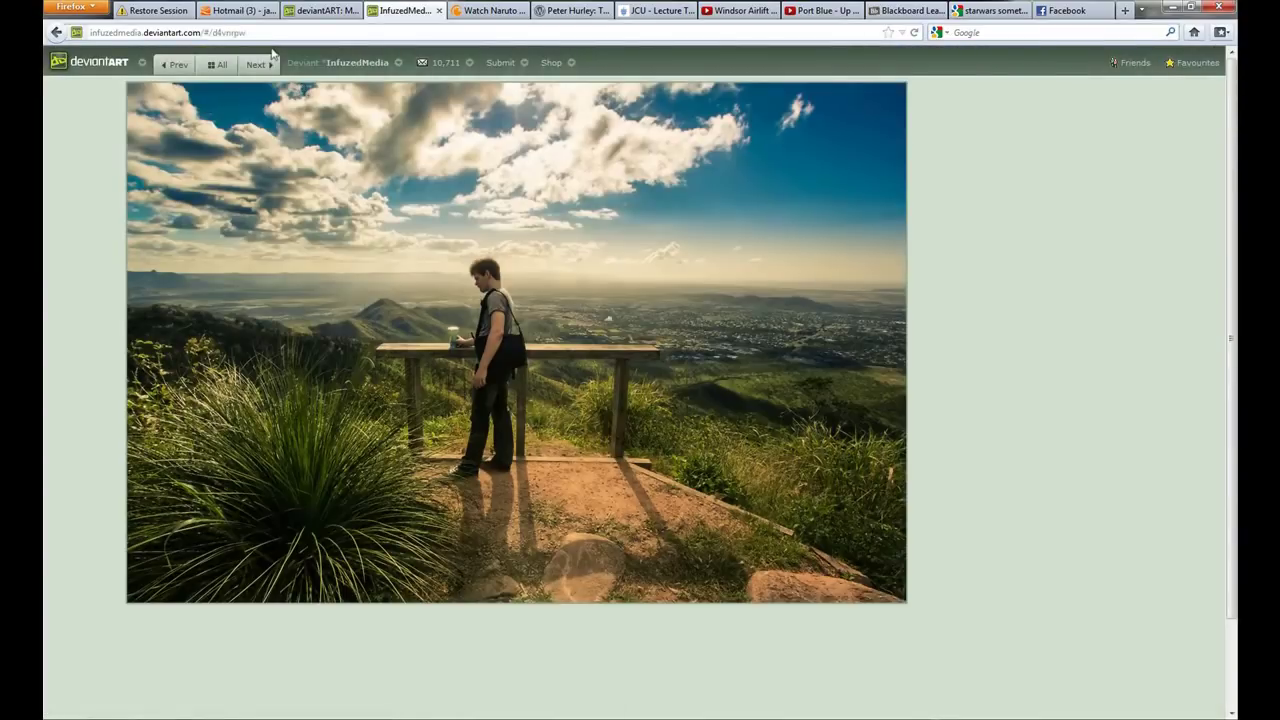
Advance through the gallery photos to A Burning Sunset
{"action": "left_click", "coordinate": [258, 65]}
{"action": "left_click", "coordinate": [258, 65]}
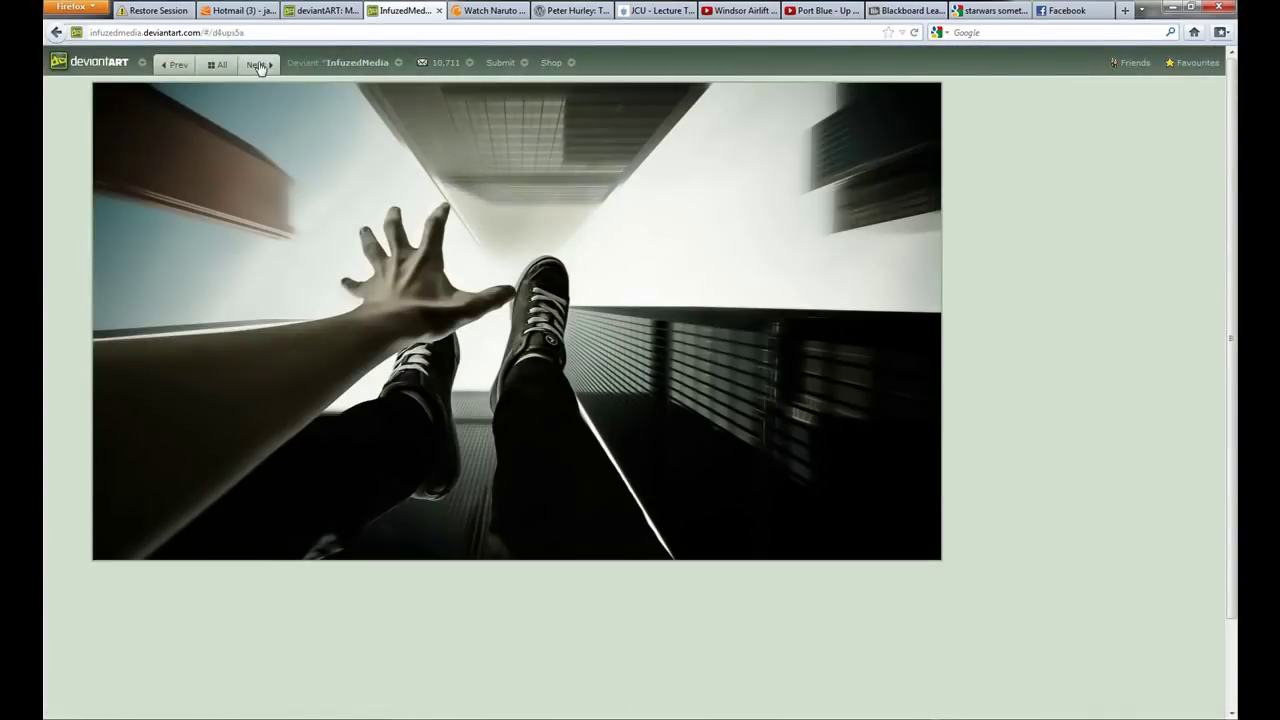
{"action": "left_click", "coordinate": [258, 65]}
{"action": "left_click", "coordinate": [258, 65]}
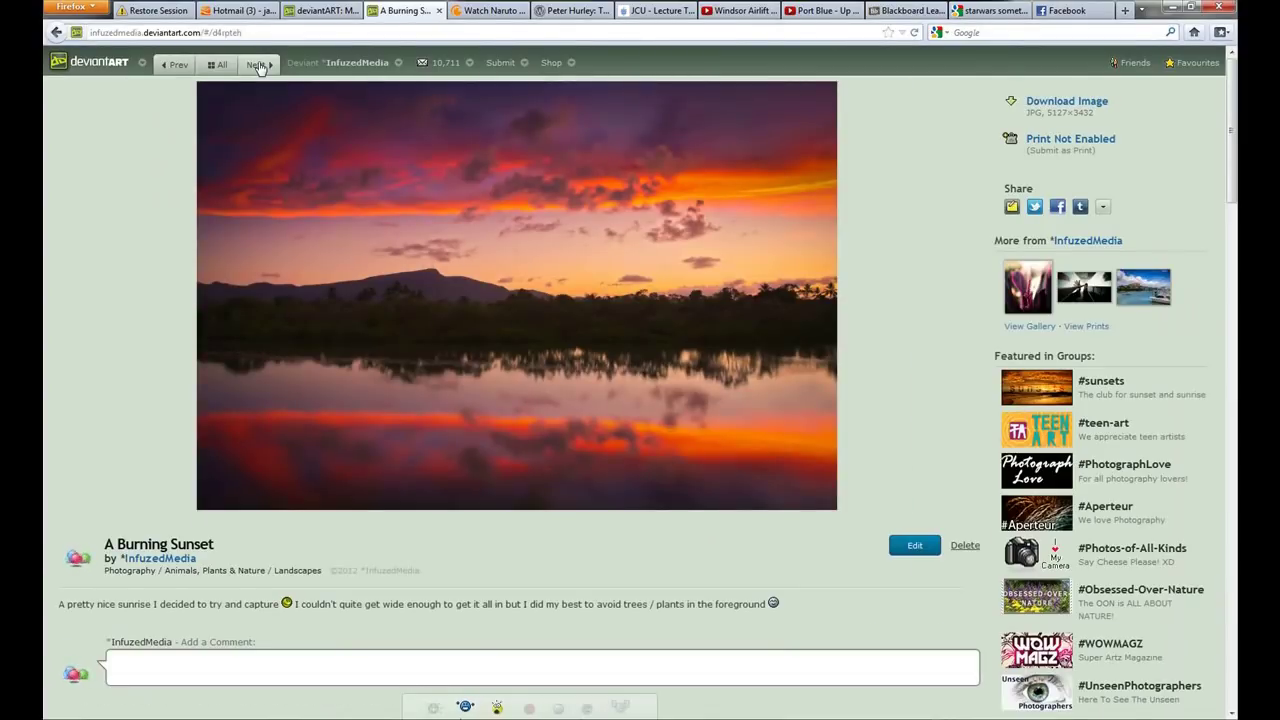
Check the sunset photo's camera data, then move on to the camera-lens photo
{"action": "scroll", "coordinate": [714, 291], "scroll_direction": "down", "scroll_amount": 6}
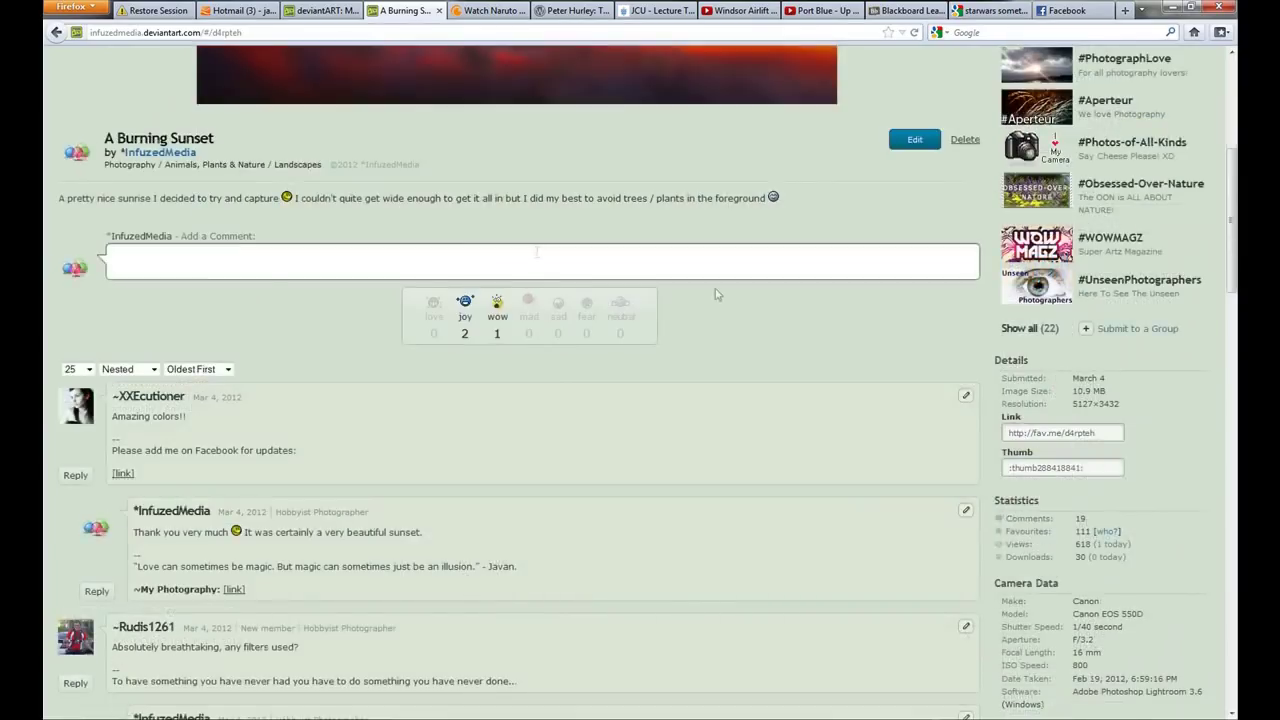
{"action": "left_click_drag", "start_coordinate": [1083, 440], "coordinate": [1045, 515]}
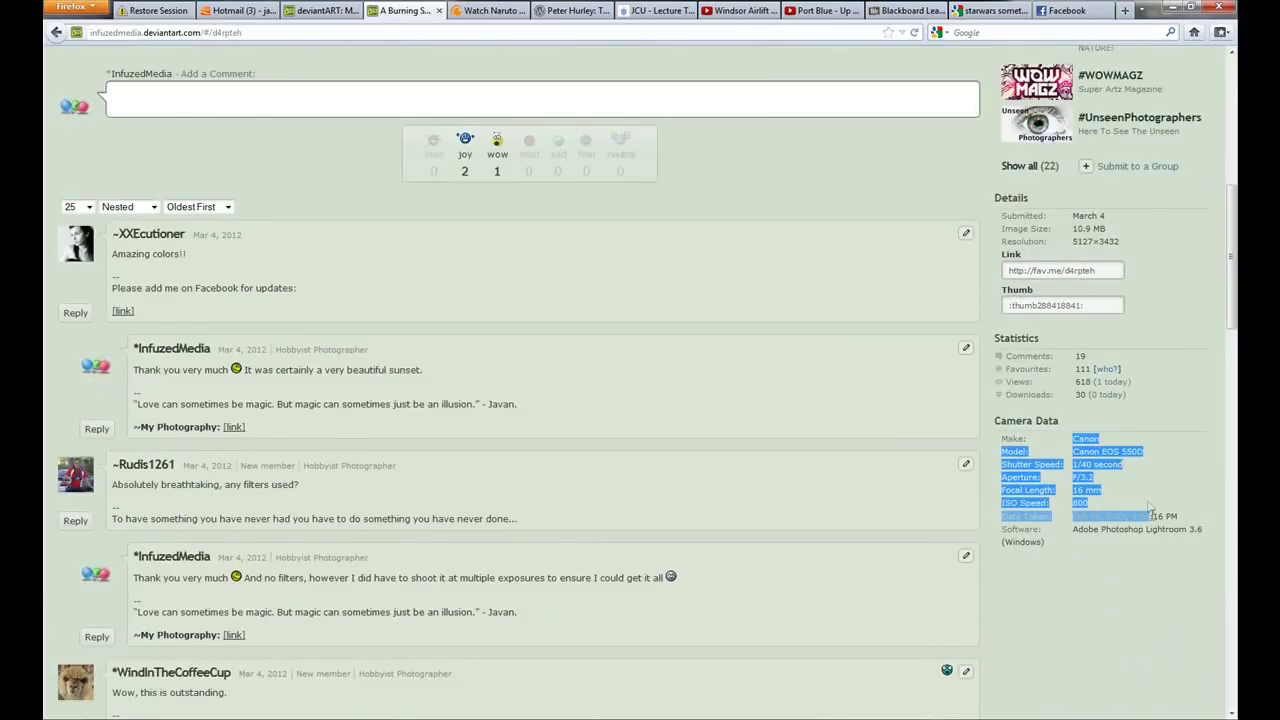
{"action": "left_click", "coordinate": [1058, 490]}
{"action": "scroll", "coordinate": [305, 283], "scroll_direction": "up", "scroll_amount": 6}
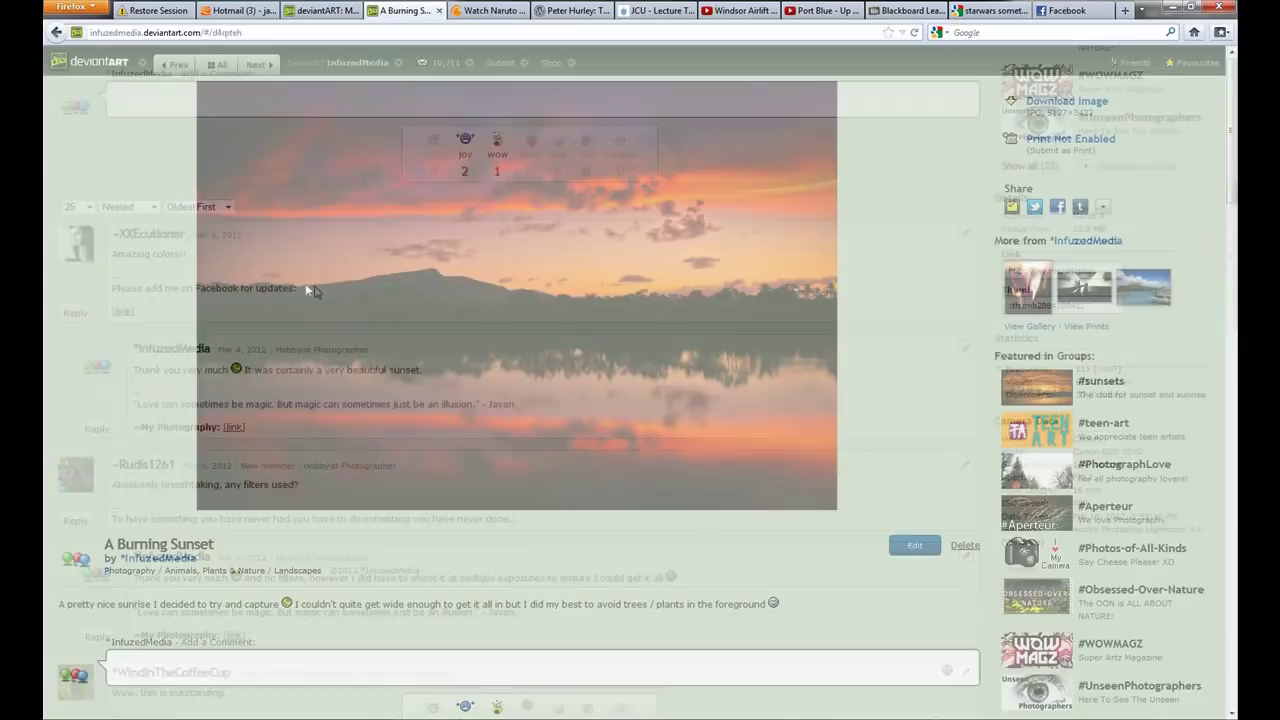
{"action": "left_click", "coordinate": [257, 66]}
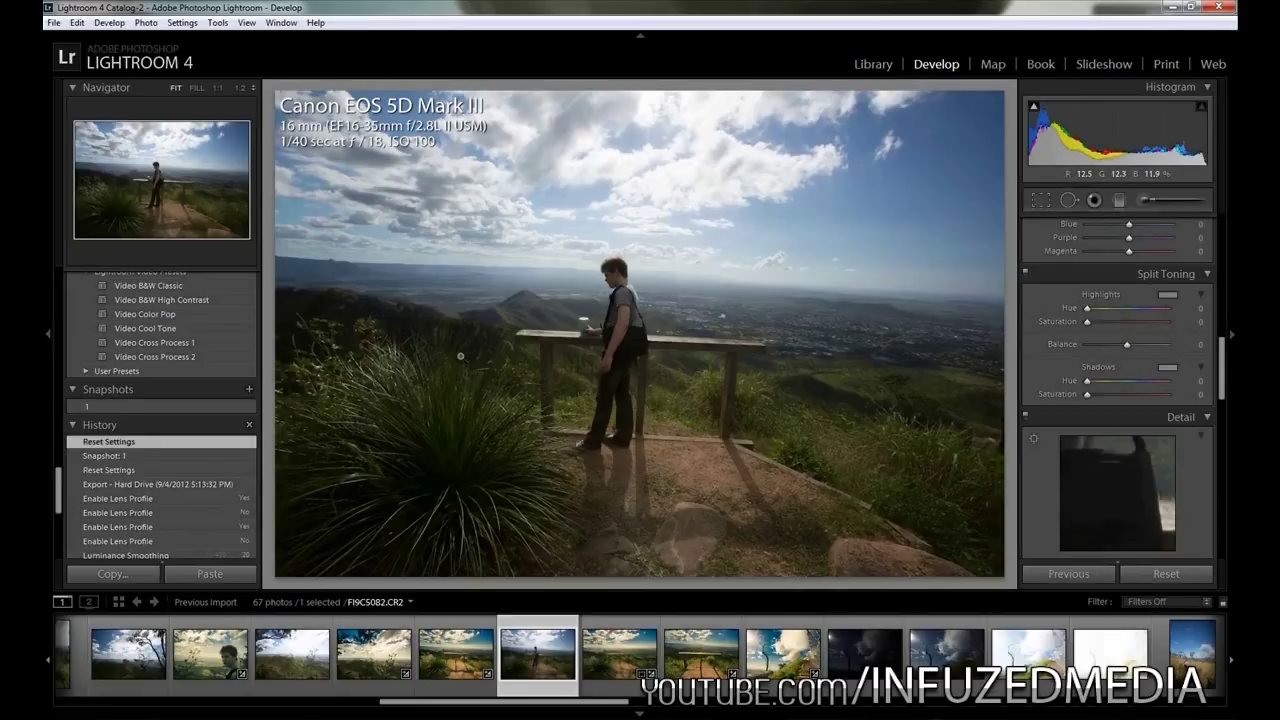
Alternate Snapshot 1's warm grade with Reset three times, ending on the ungraded original
{"action": "left_click", "coordinate": [84, 407]}
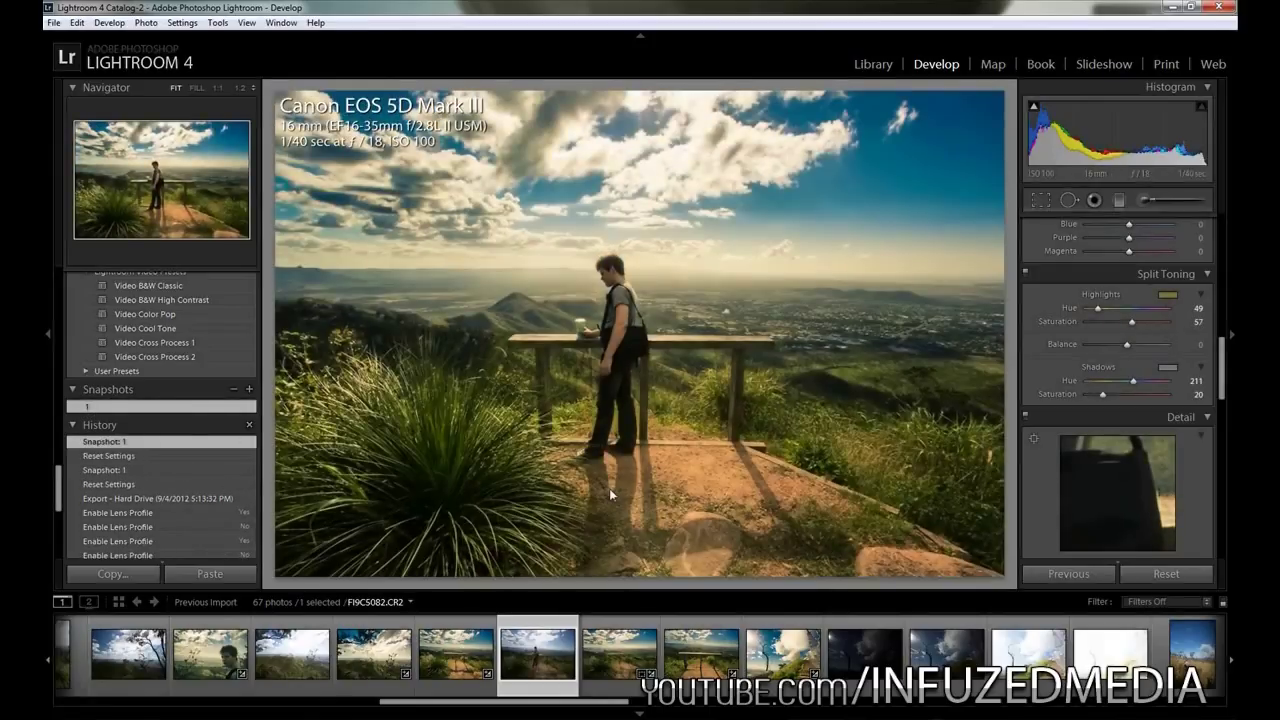
{"action": "left_click", "coordinate": [1152, 576]}
{"action": "left_click", "coordinate": [124, 407]}
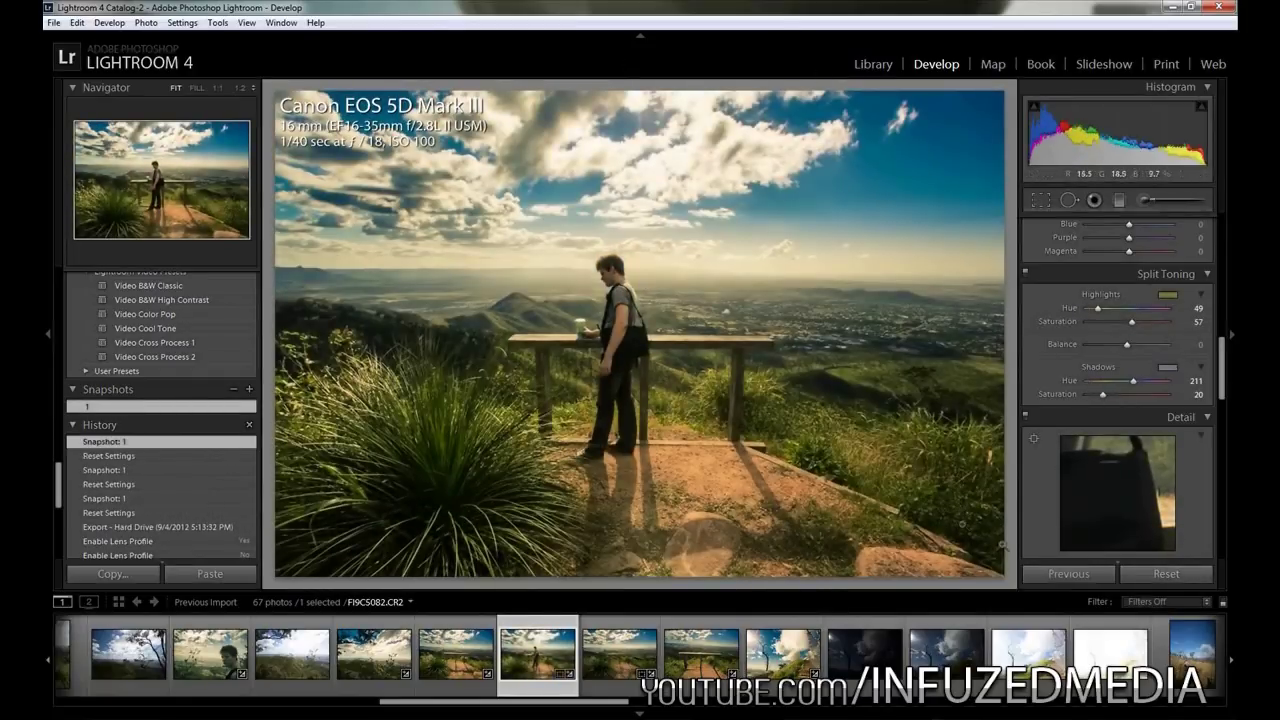
{"action": "left_click", "coordinate": [1152, 578]}
{"action": "left_click", "coordinate": [128, 406]}
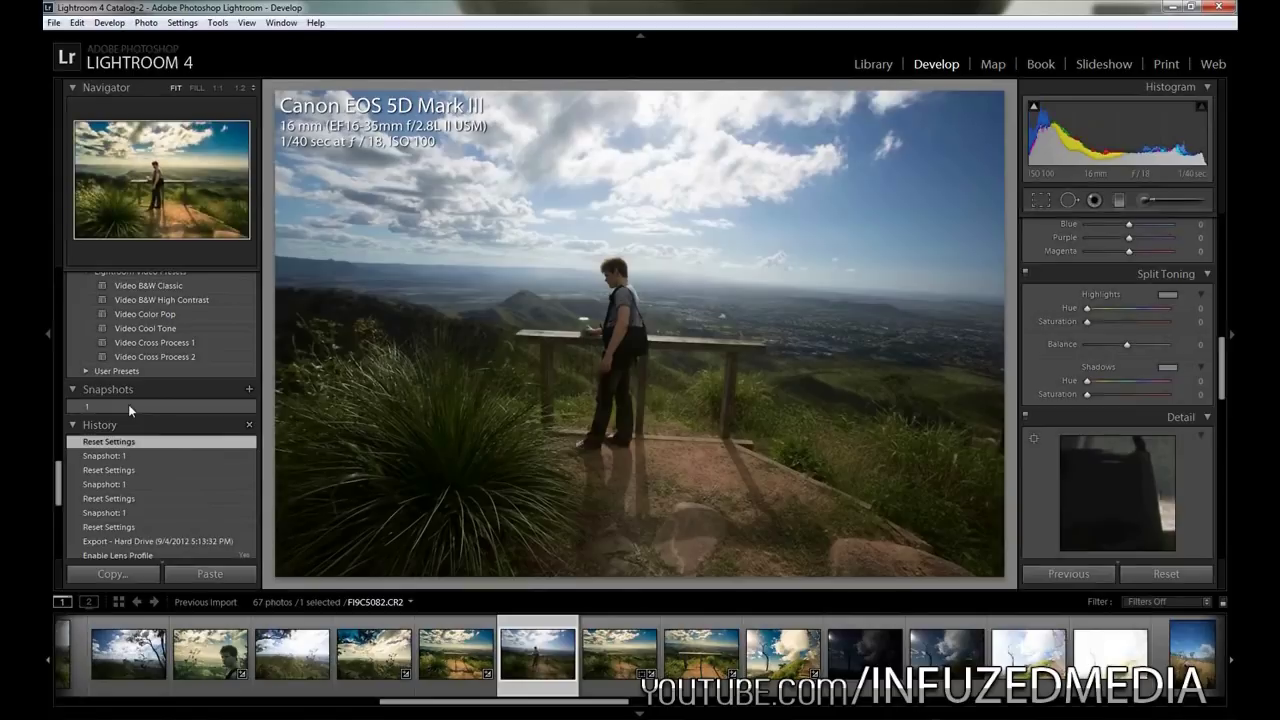
{"action": "left_click", "coordinate": [1166, 575]}
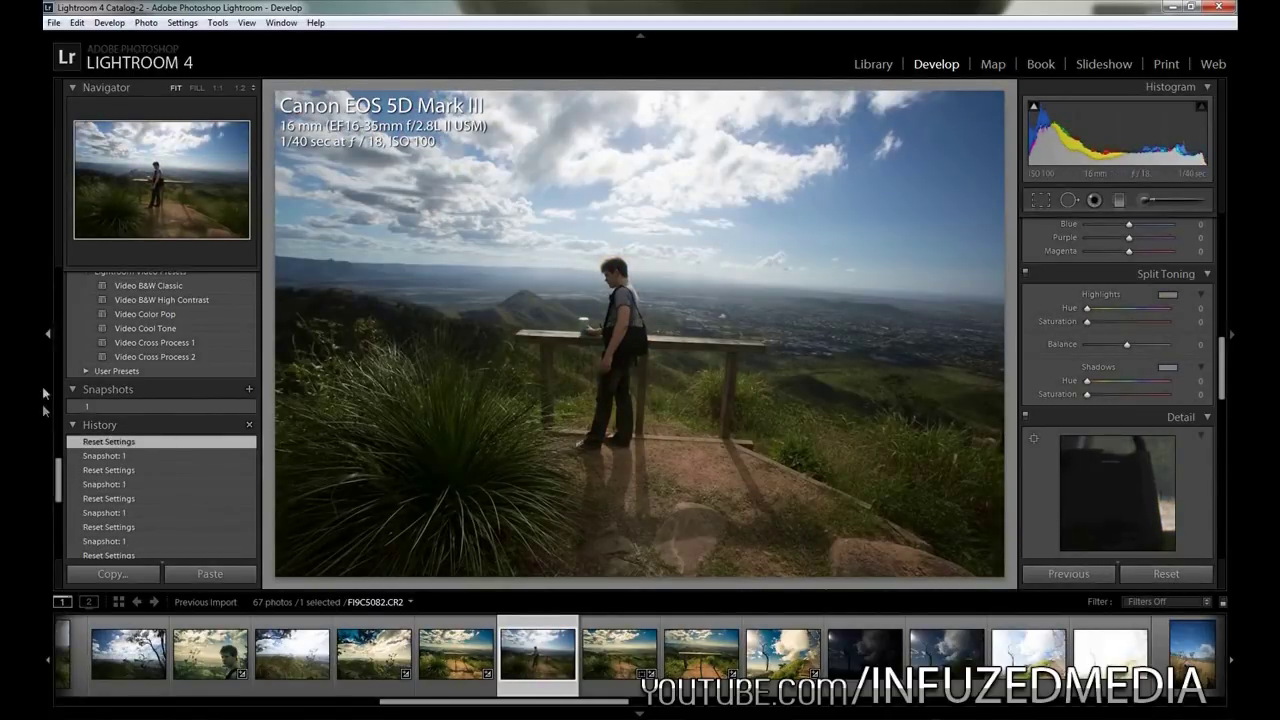
Enlarge the photo view and level the horizon at −2.20° by tracing it, then apply the crop
{"action": "key", "text": "F7"}
{"action": "scroll", "coordinate": [1118, 400], "scroll_direction": "up", "scroll_amount": 10}
{"action": "scroll", "coordinate": [1060, 427], "scroll_direction": "up", "scroll_amount": 2}
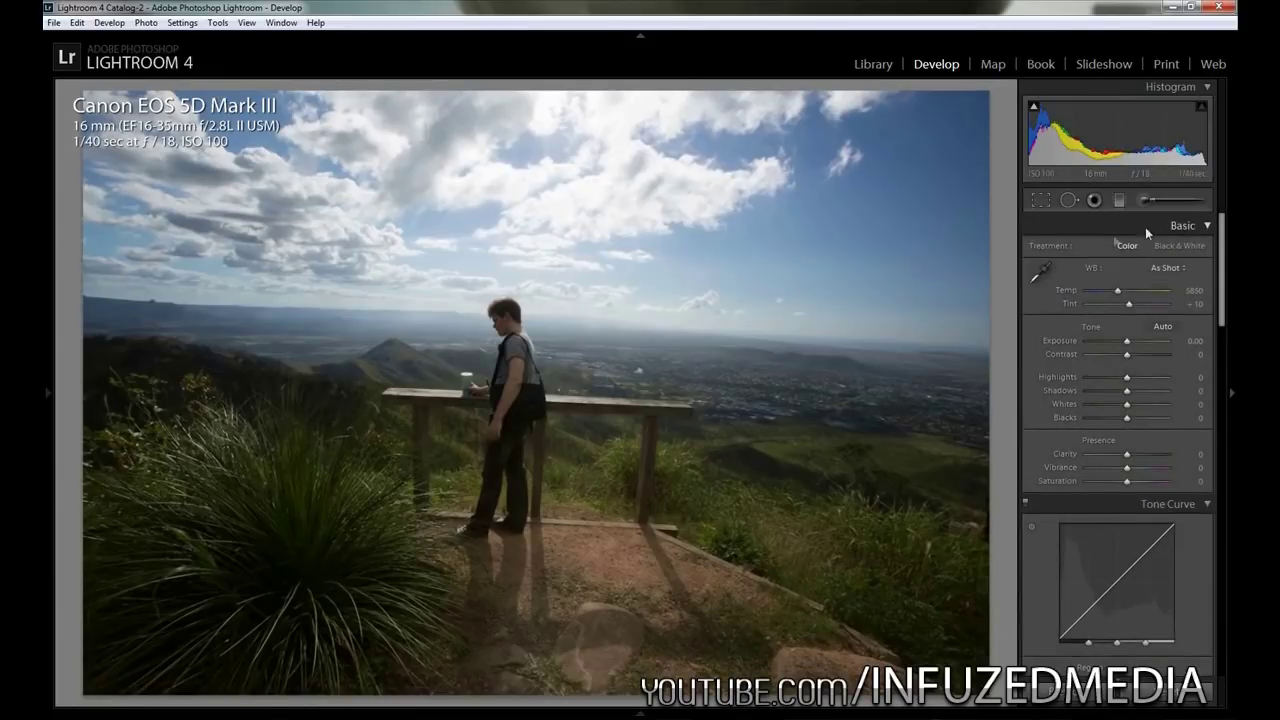
{"action": "left_click", "coordinate": [639, 35]}
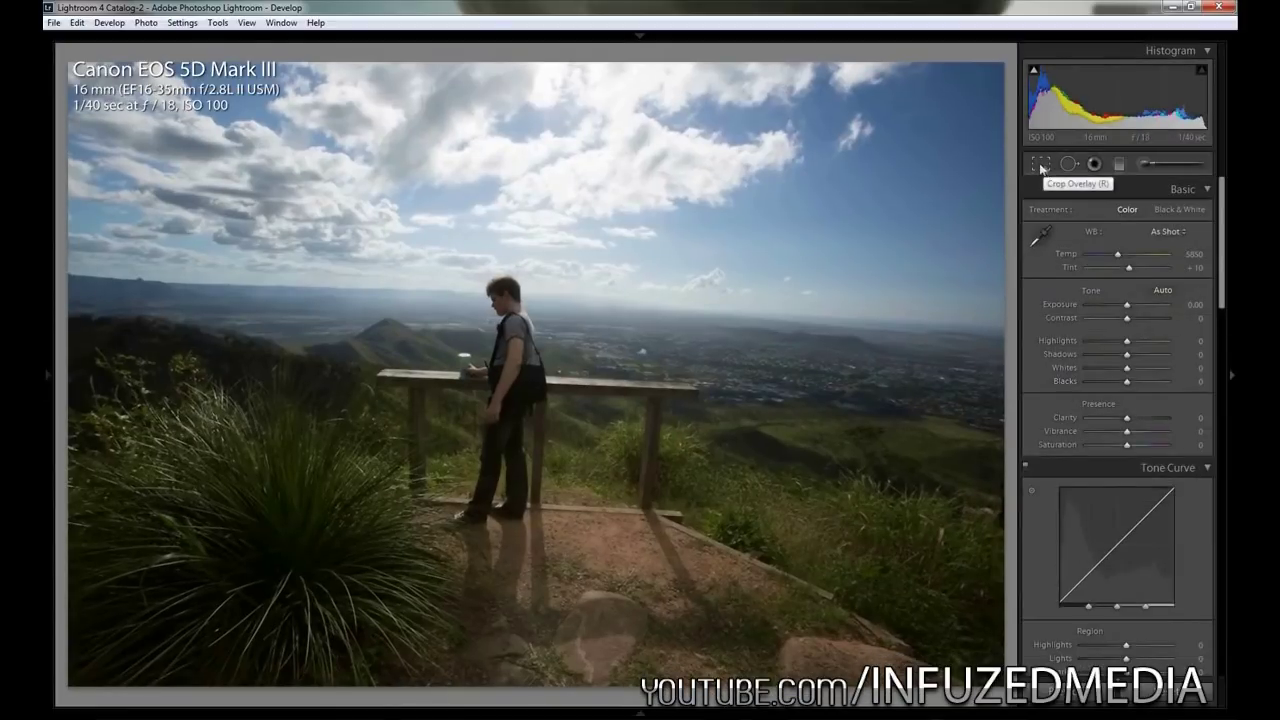
{"action": "left_click", "coordinate": [1042, 166]}
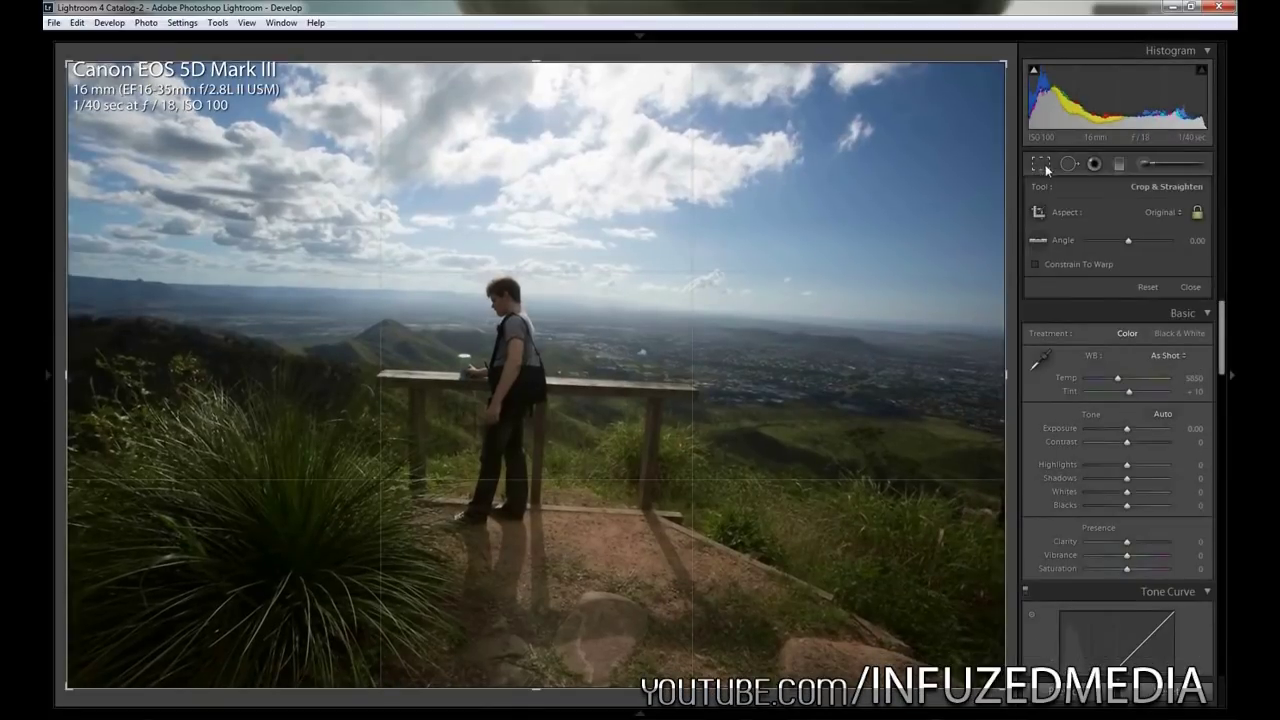
{"action": "left_click", "coordinate": [1042, 244]}
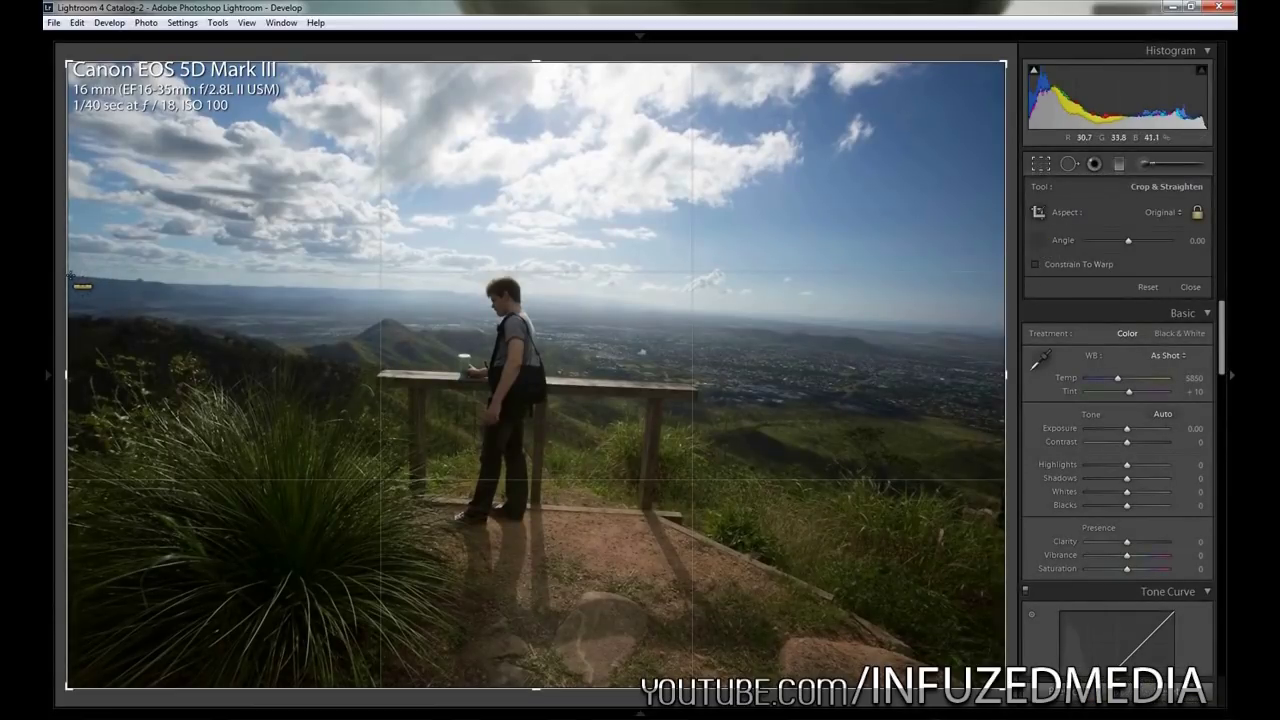
{"action": "left_click_drag", "start_coordinate": [140, 275], "coordinate": [1014, 313]}
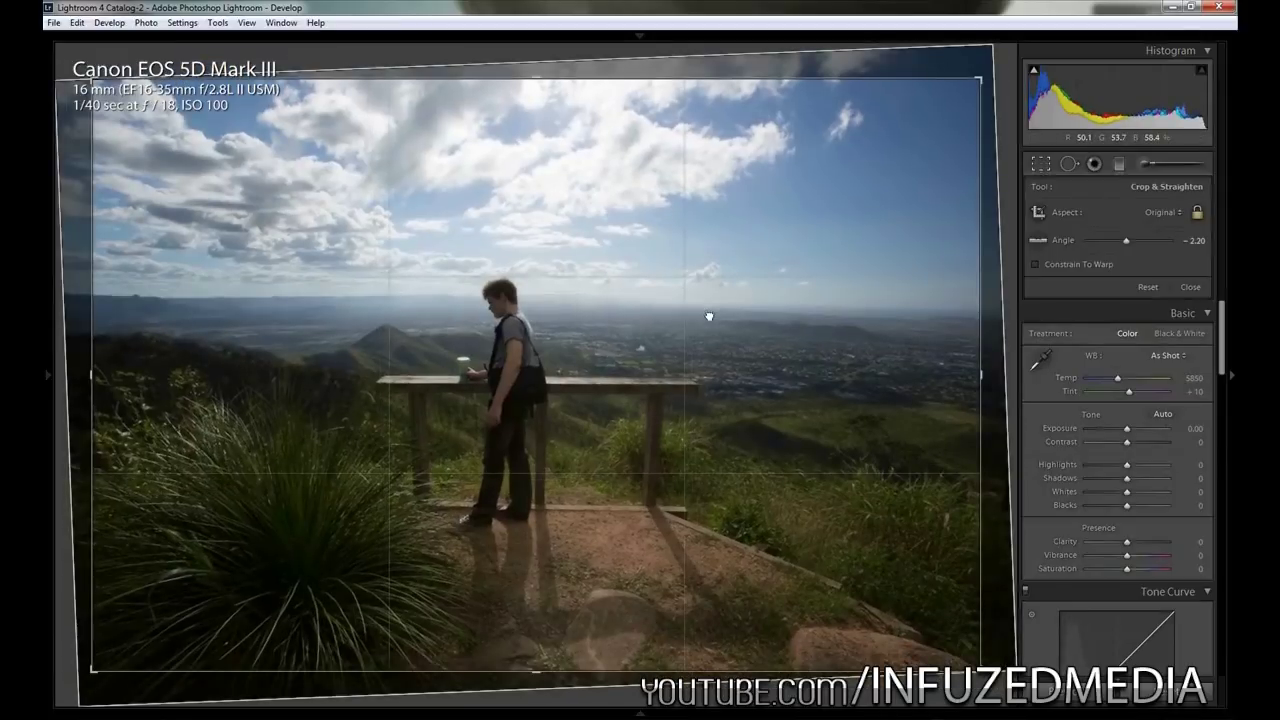
{"action": "key", "text": "Return"}
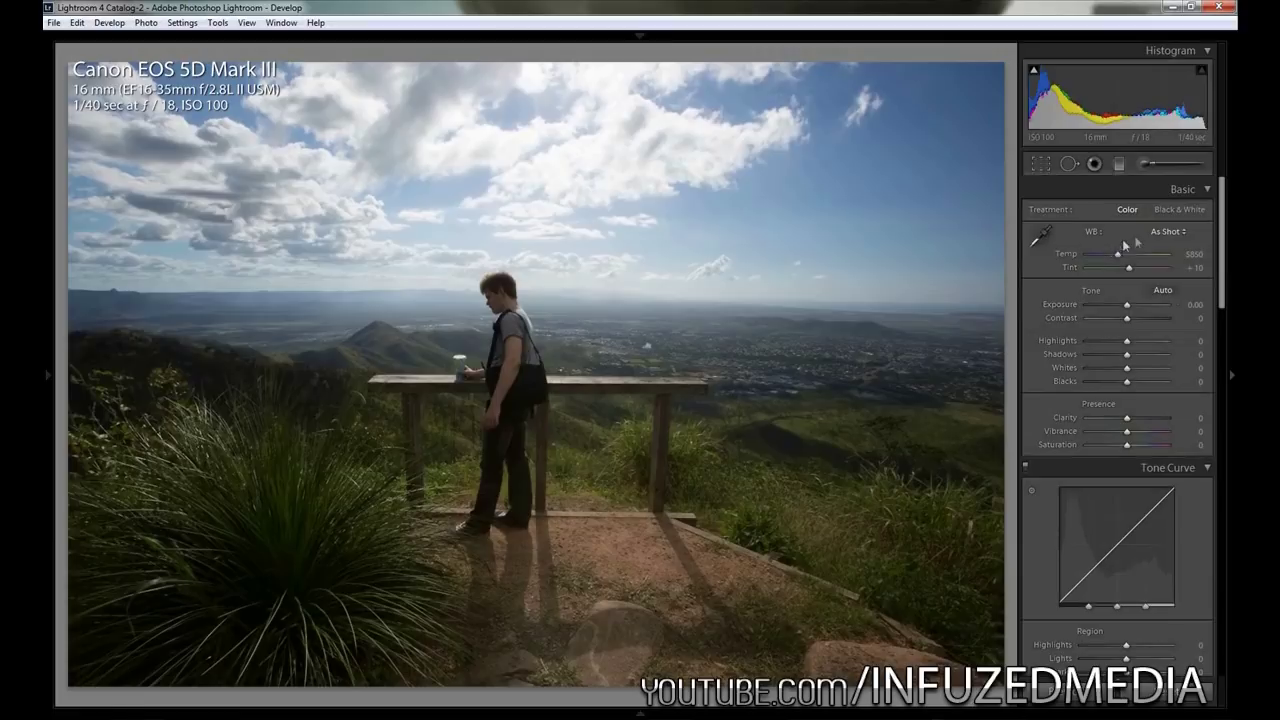
Set Auto white balance (Temp 7500, Tint +9), Exposure +0.20 and Contrast +25
{"action": "left_click", "coordinate": [1177, 232]}
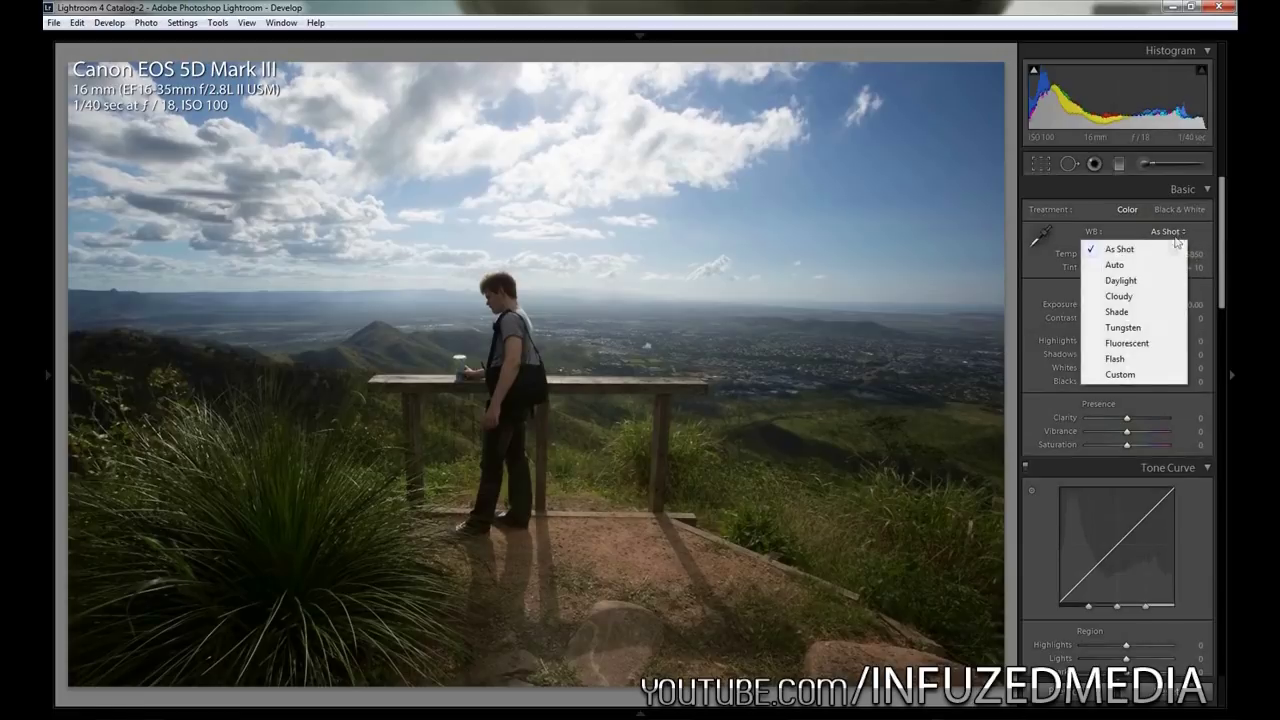
{"action": "left_click", "coordinate": [1136, 267]}
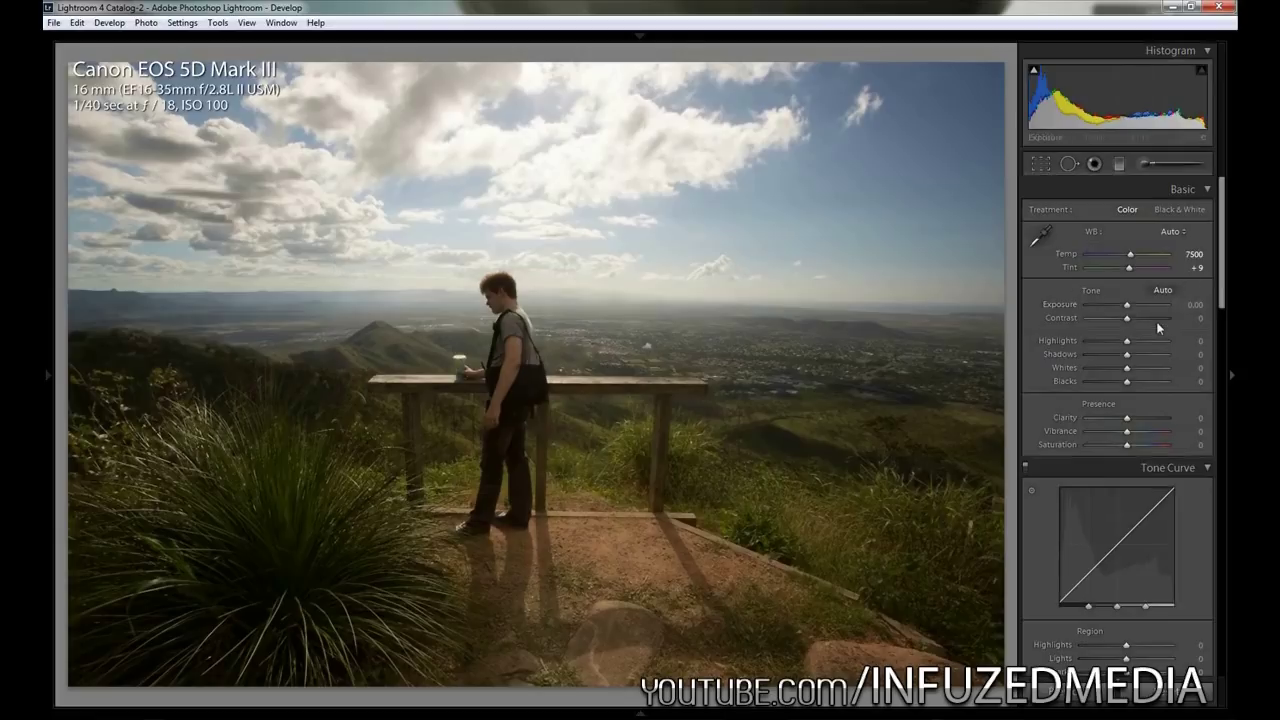
{"action": "key", "text": "Up"}
{"action": "key", "text": "Up"}
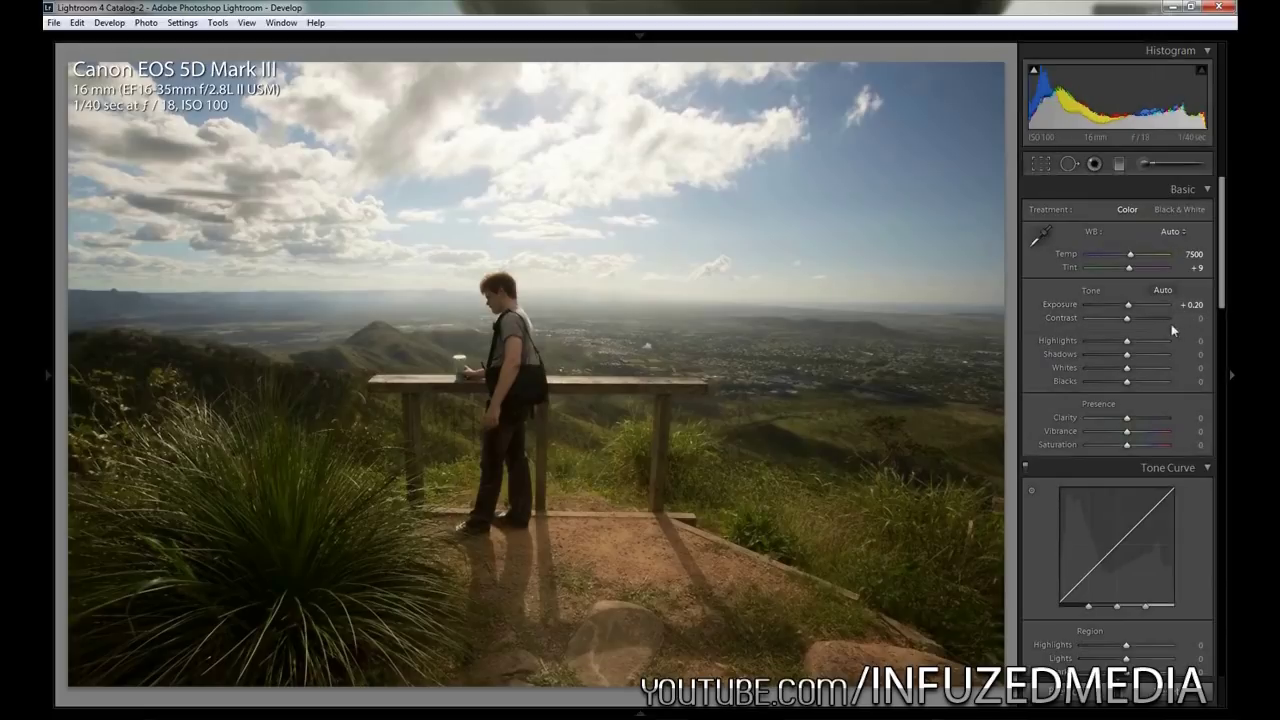
{"action": "left_click_drag", "start_coordinate": [1127, 318], "coordinate": [1141, 318]}
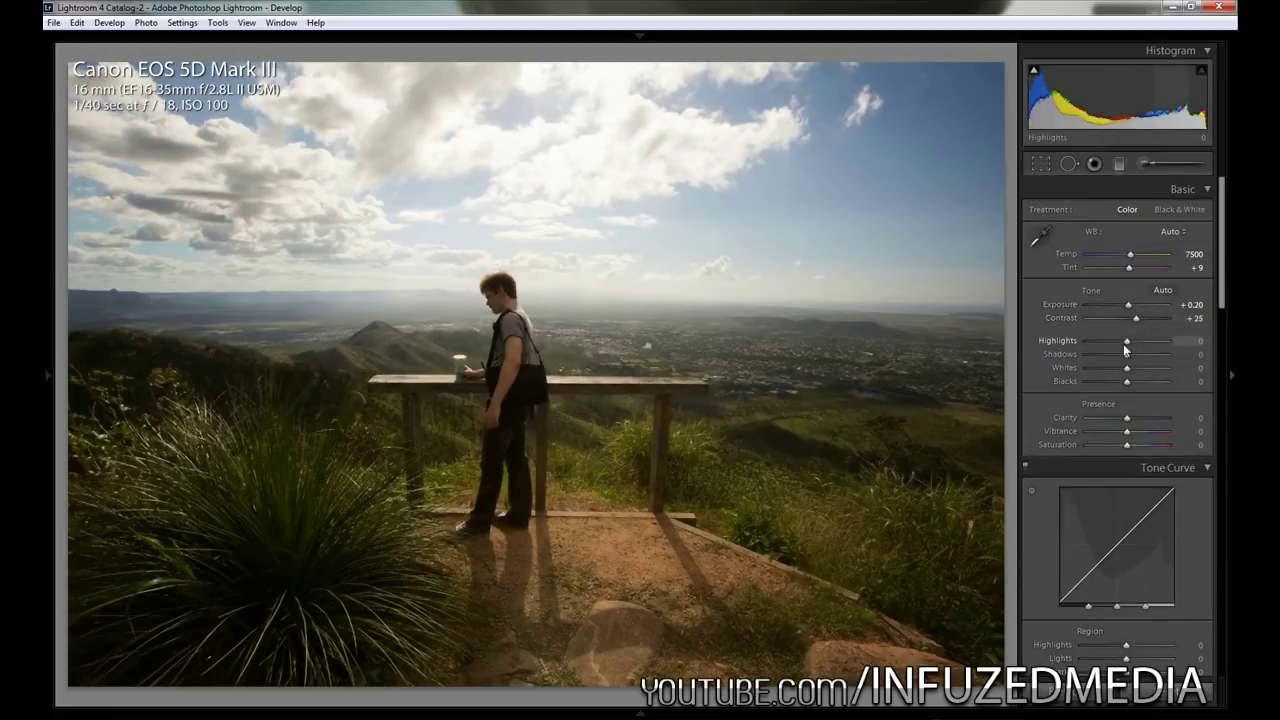
Set Highlights to +5, Shadows to +40 and Blacks to +20
{"action": "key", "text": "Up"}
{"action": "left_click_drag", "start_coordinate": [1134, 355], "coordinate": [1154, 355]}
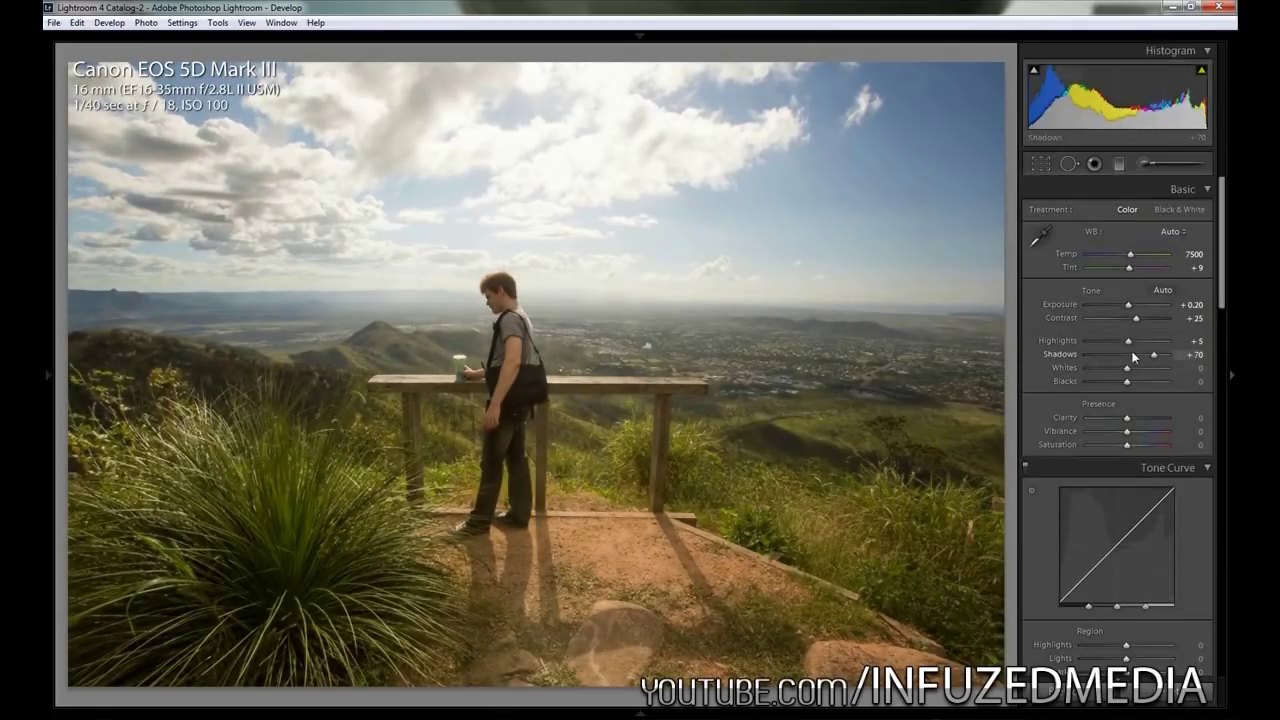
{"action": "left_click_drag", "start_coordinate": [1140, 355], "coordinate": [1133, 363]}
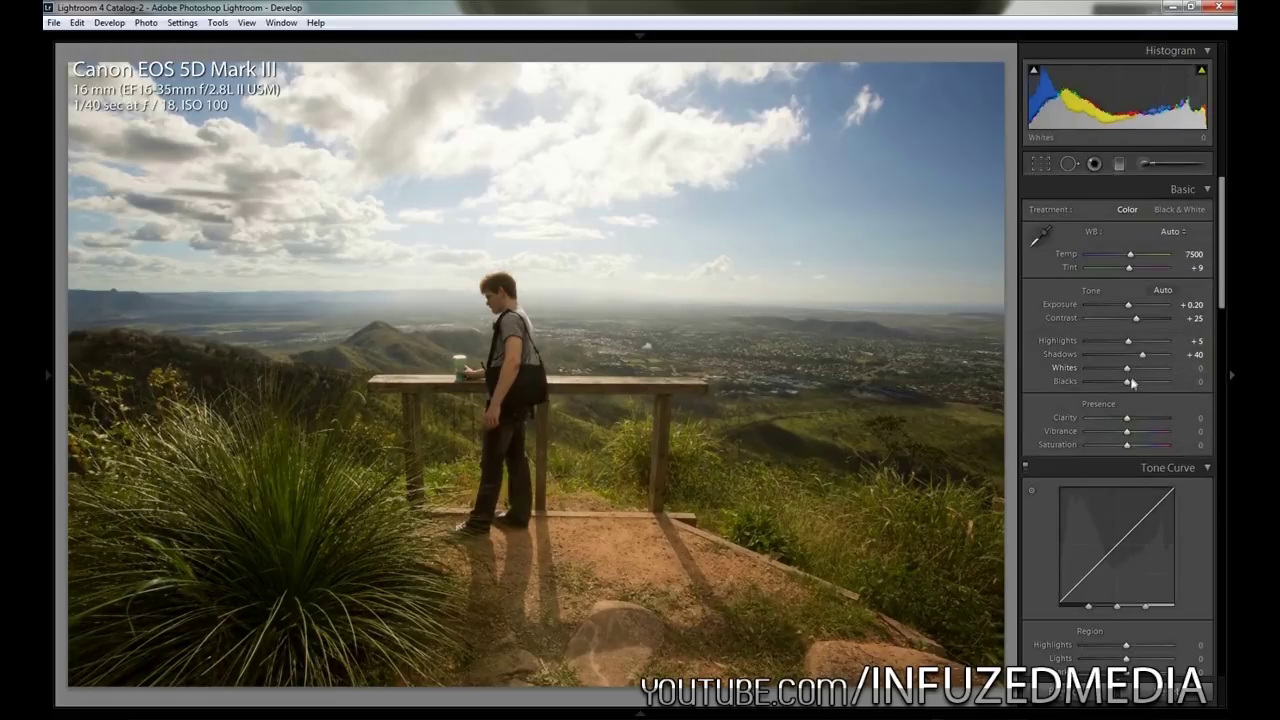
{"action": "left_click", "coordinate": [1133, 386]}
{"action": "left_click_drag", "start_coordinate": [1133, 386], "coordinate": [1135, 386]}
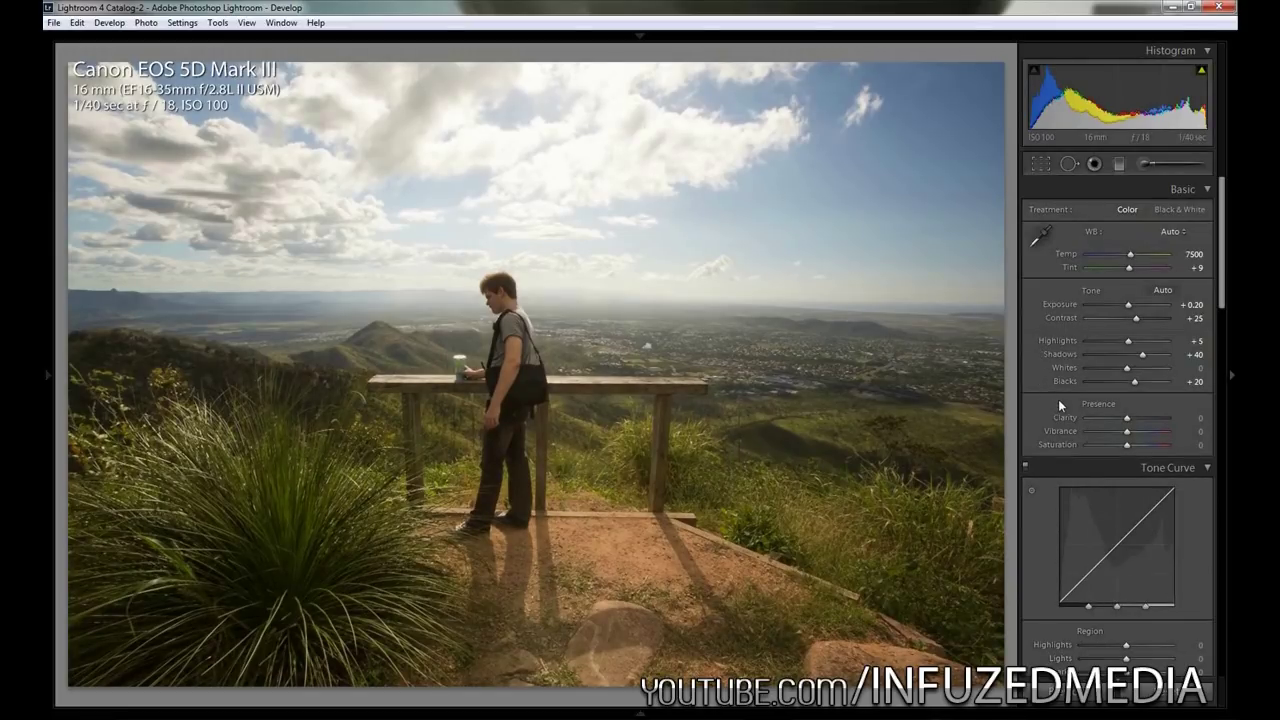
Add Clarity +40, briefly comparing it against zero before restoring it
{"action": "left_click_drag", "start_coordinate": [1127, 417], "coordinate": [1150, 417]}
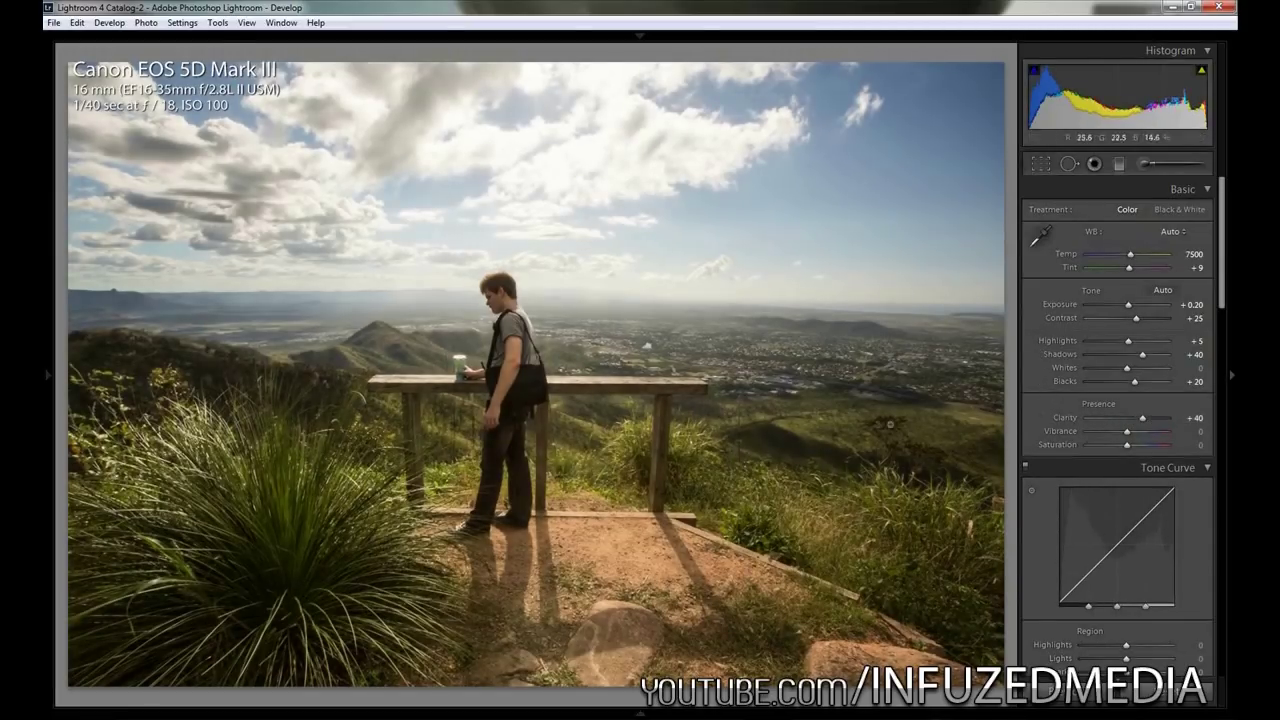
{"action": "double_click", "coordinate": [1065, 418]}
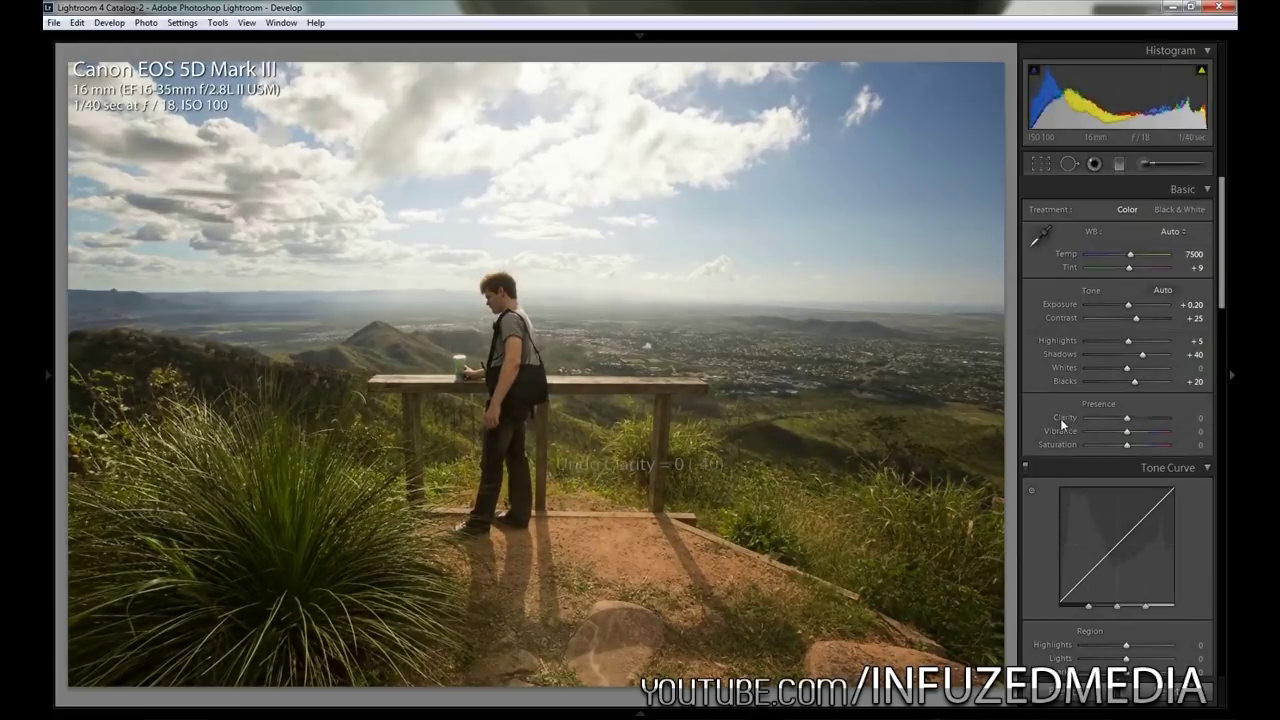
{"action": "key", "text": "ctrl+z"}
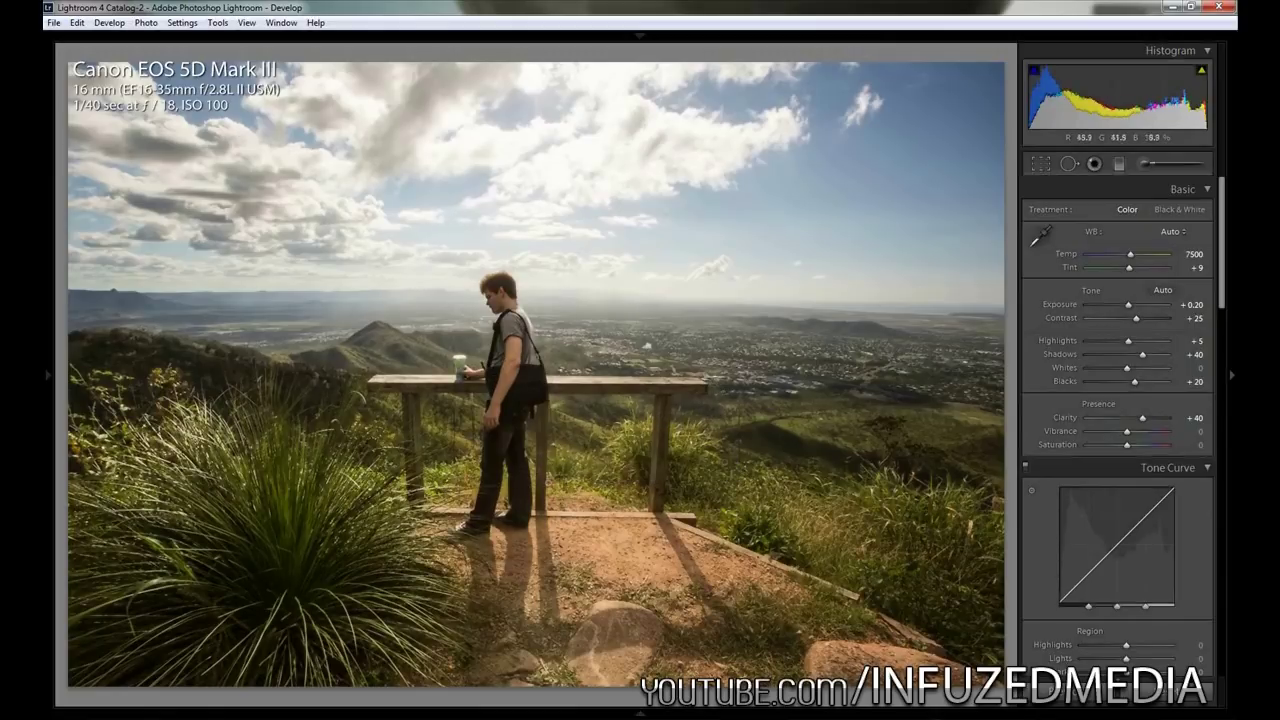
Set Vibrance +20 and Saturation −10, then compare with a reset and undo it
{"action": "left_click_drag", "start_coordinate": [1127, 431], "coordinate": [1141, 437]}
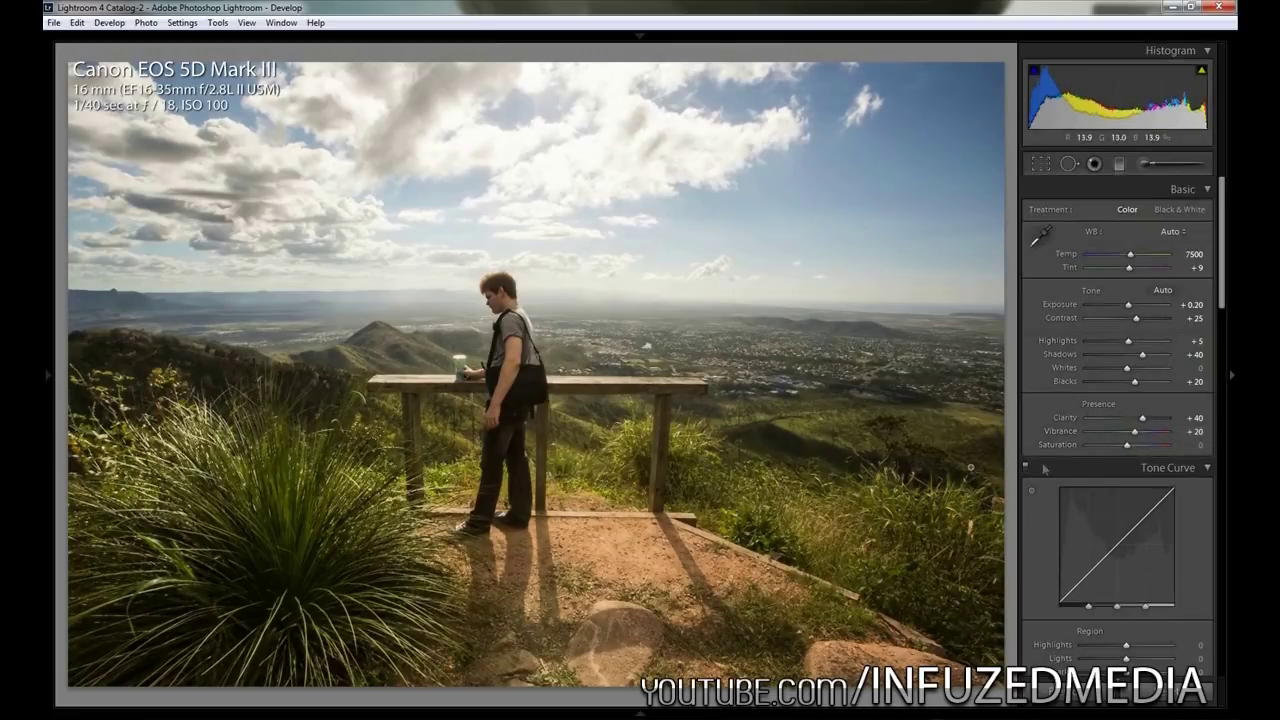
{"action": "left_click_drag", "start_coordinate": [1128, 444], "coordinate": [1125, 444]}
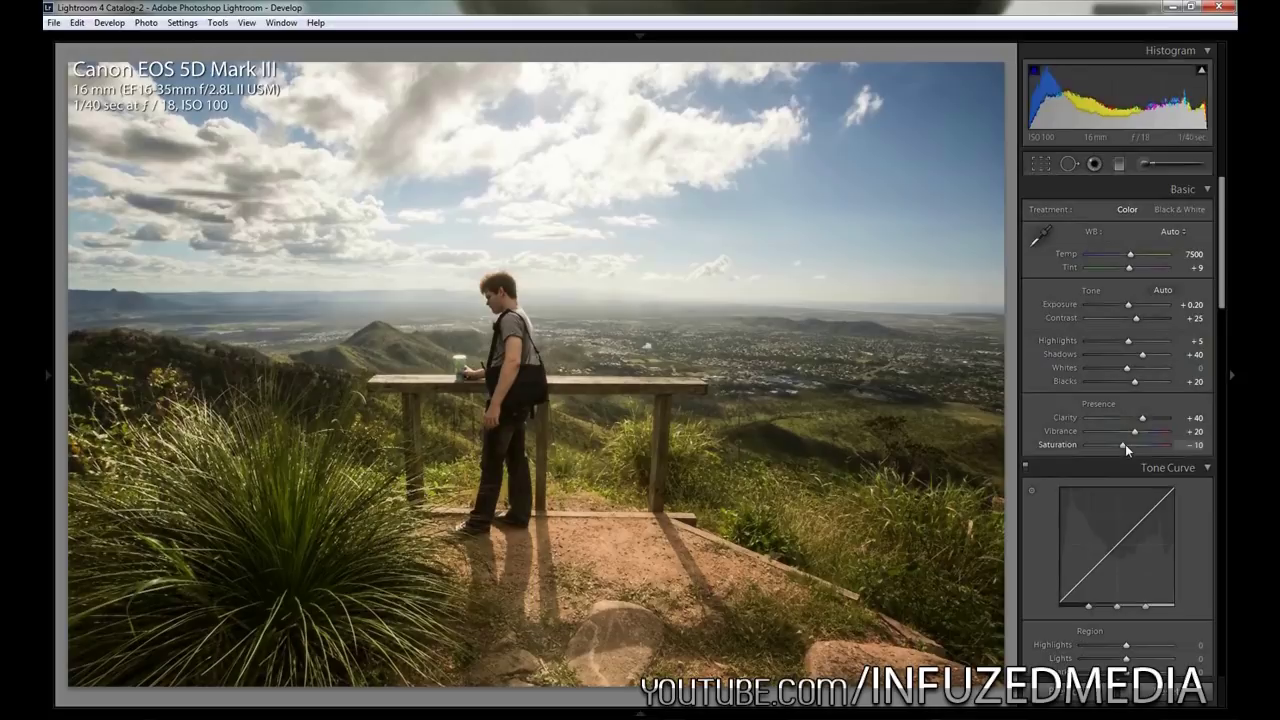
{"action": "left_click", "coordinate": [1165, 700]}
{"action": "key", "text": "ctrl+z"}
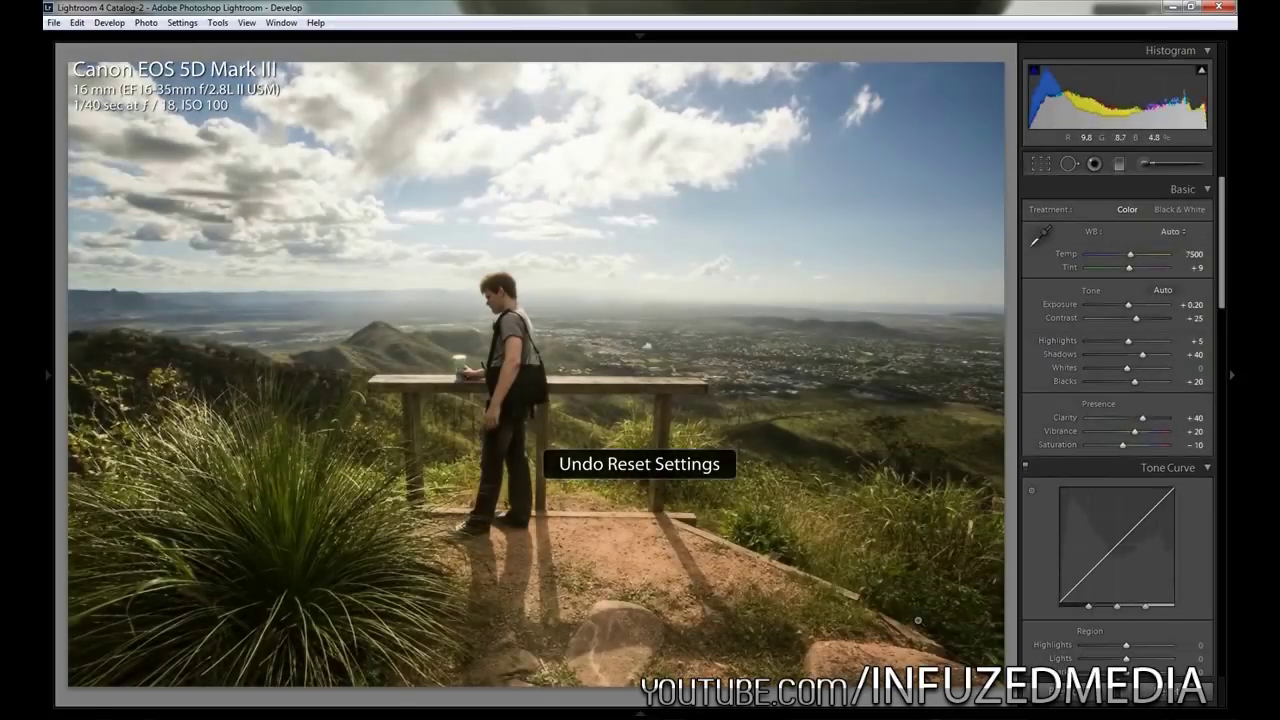
Pull the Tone Curve Lights, Darks and Shadows regions down to −10 each
{"action": "scroll", "coordinate": [1062, 500], "scroll_direction": "down", "scroll_amount": 3}
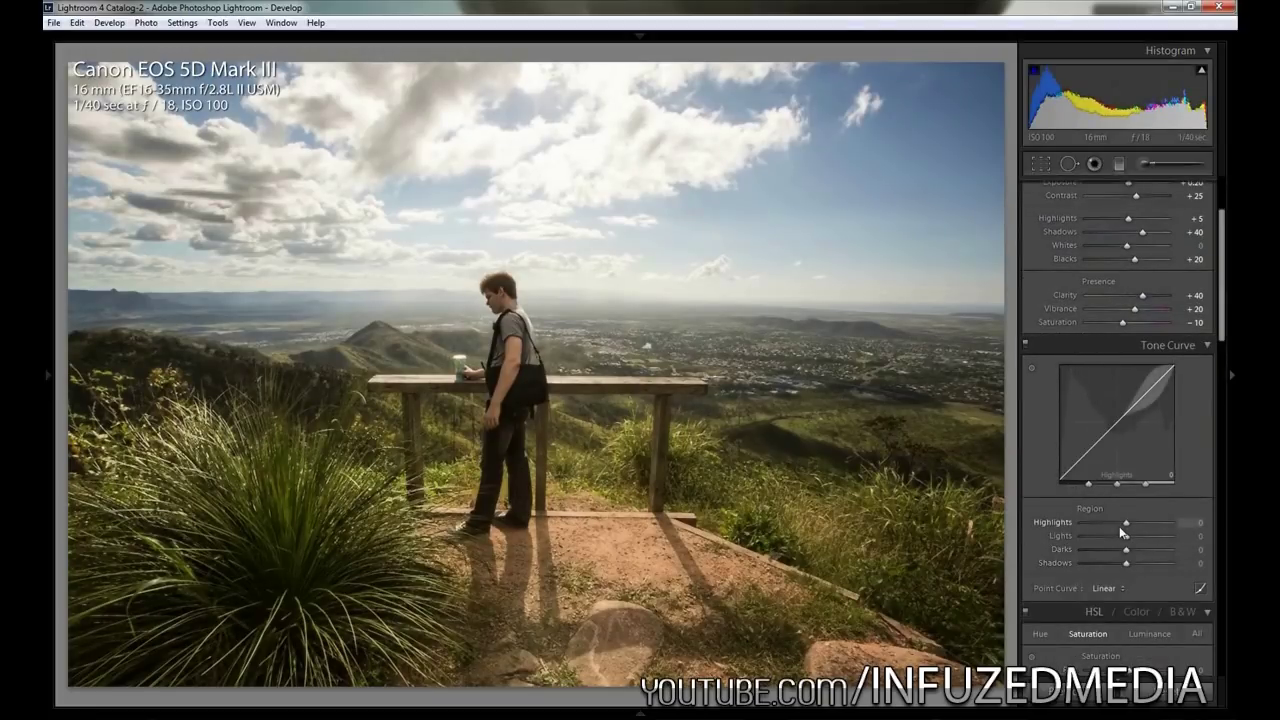
{"action": "left_click_drag", "start_coordinate": [1122, 540], "coordinate": [1124, 563]}
{"action": "scroll", "coordinate": [1124, 563], "scroll_direction": "down", "scroll_amount": 3}
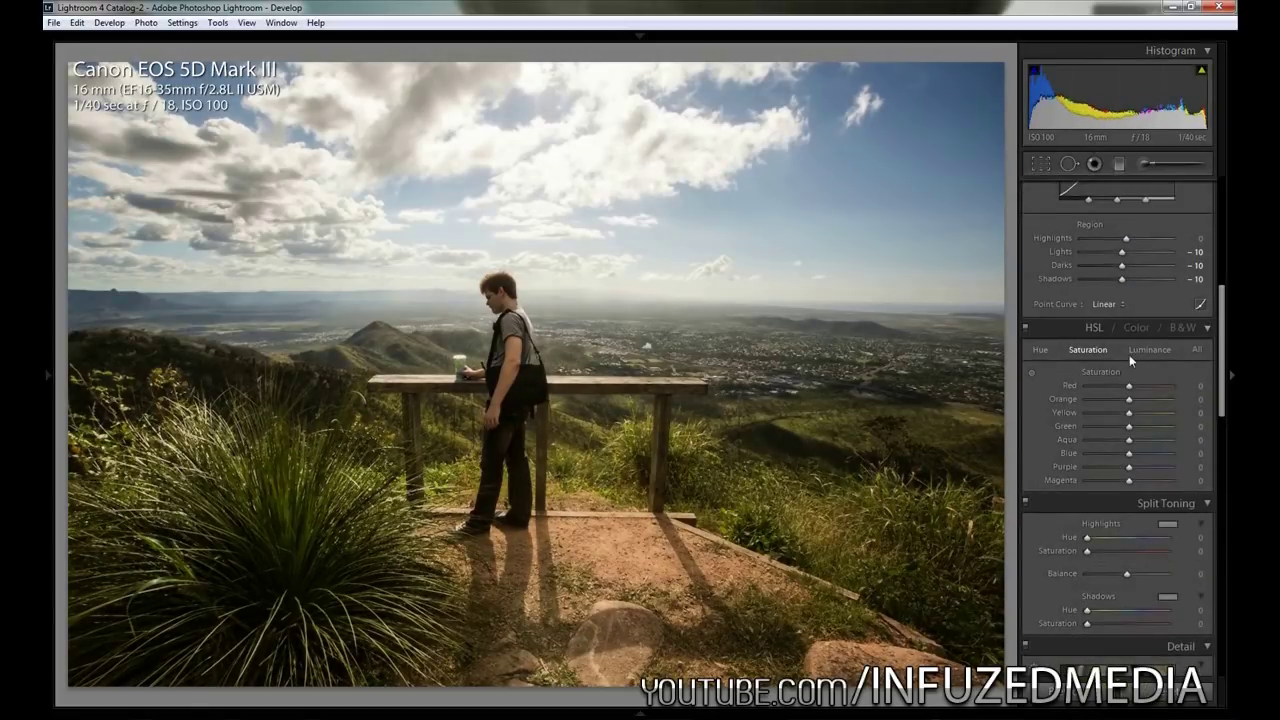
Give the split-tone highlights a warm Hue 45 at Saturation 50
{"action": "scroll", "coordinate": [1129, 354], "scroll_direction": "up", "scroll_amount": 2}
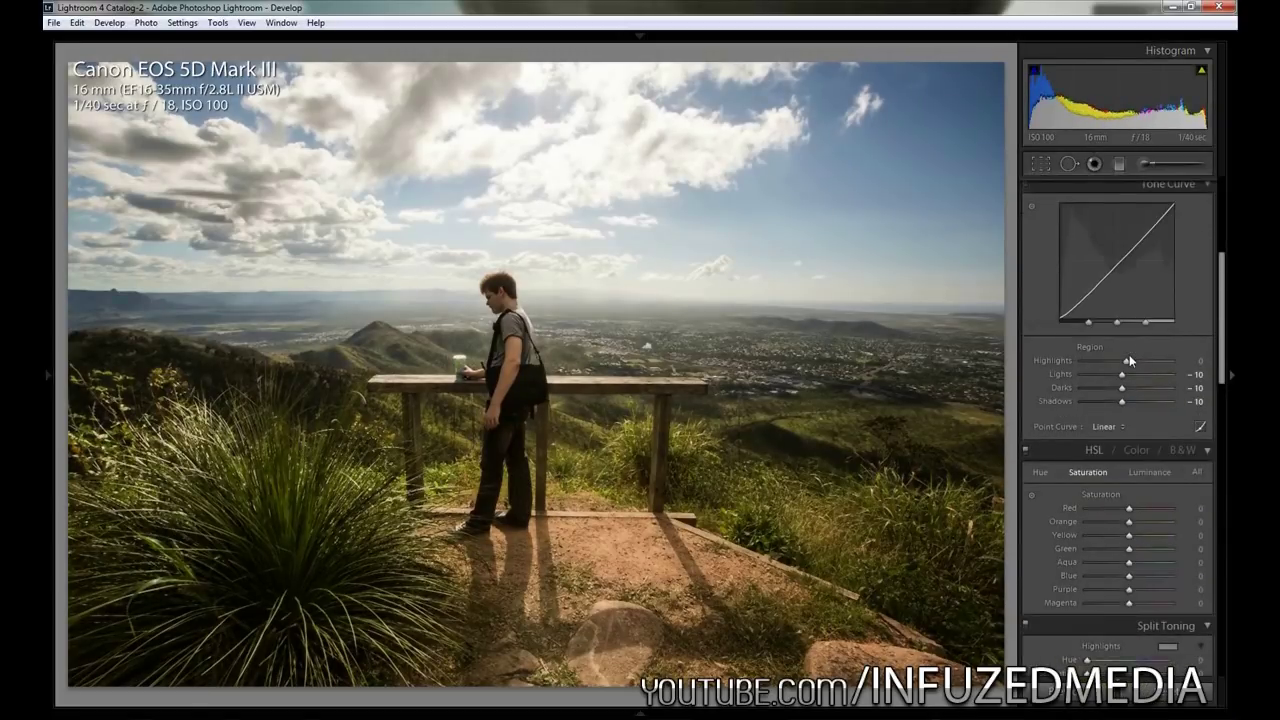
{"action": "scroll", "coordinate": [1129, 354], "scroll_direction": "down", "scroll_amount": 6}
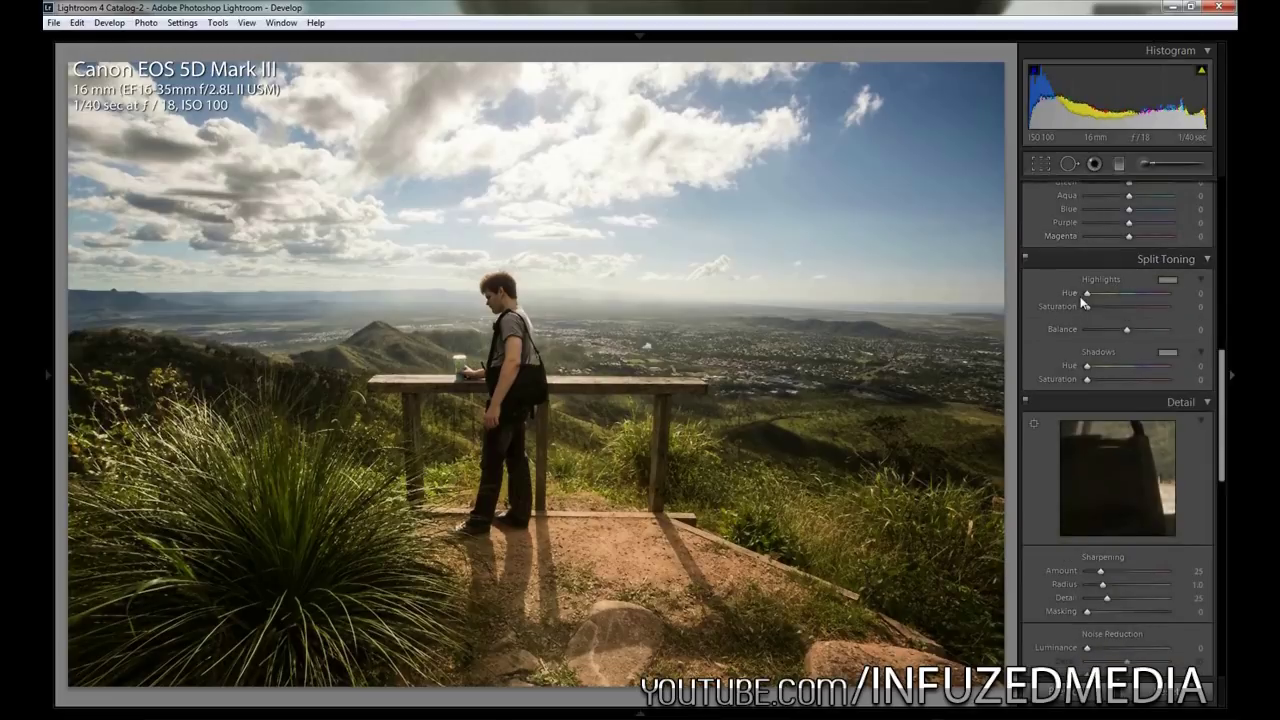
{"action": "left_click_drag", "start_coordinate": [1087, 297], "coordinate": [1096, 298]}
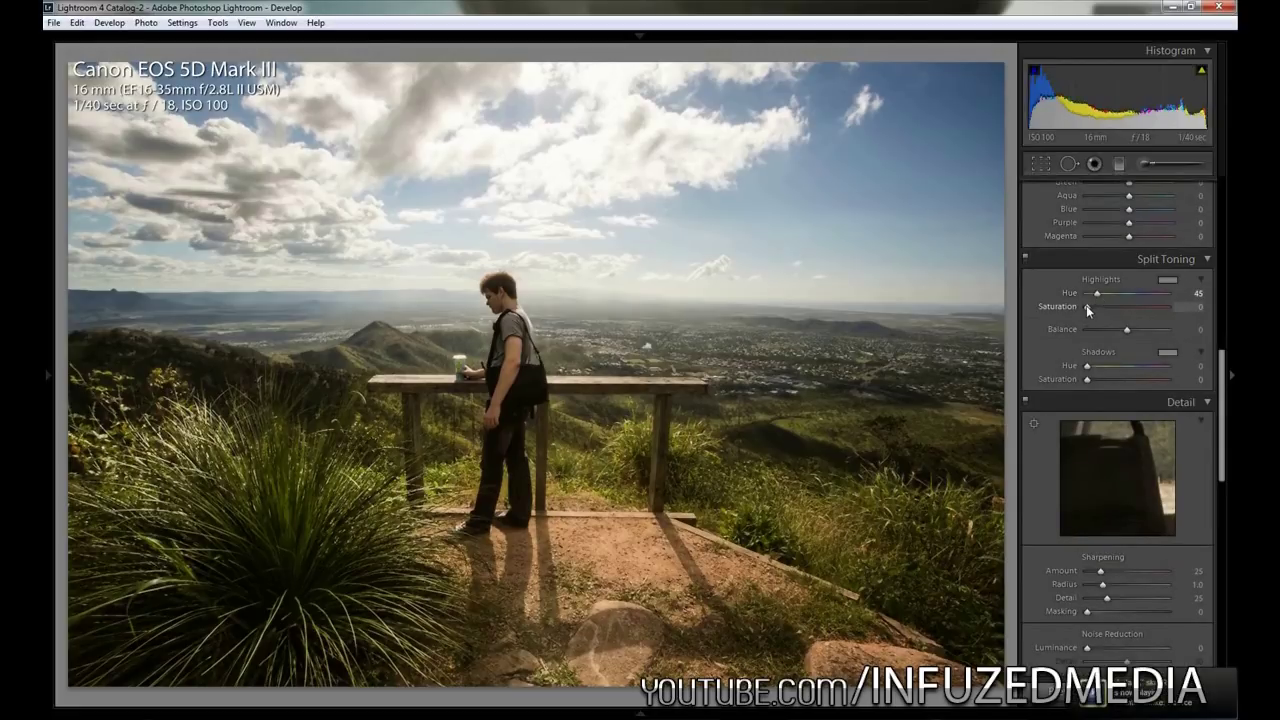
{"action": "left_click_drag", "start_coordinate": [1087, 306], "coordinate": [1127, 310]}
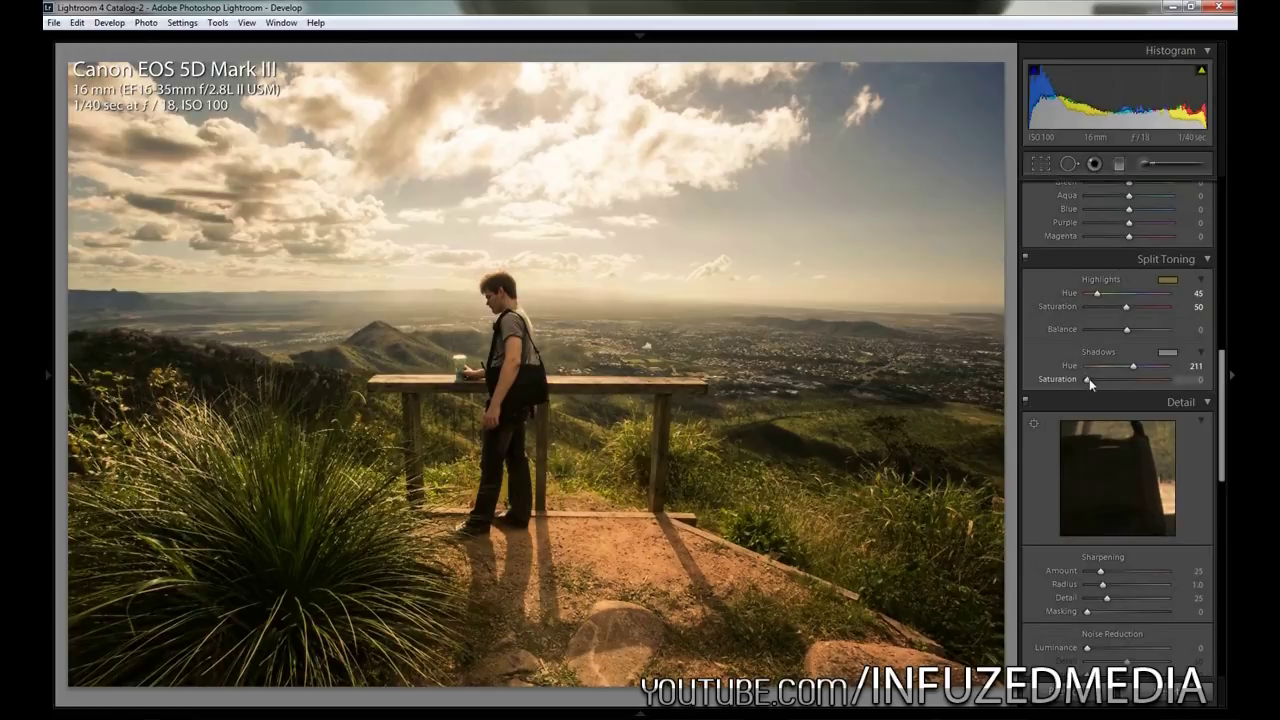
Set shadows to Hue 211, Saturation 20, and toggle split toning off and on to compare
{"action": "key", "text": "Up"}
{"action": "key", "text": "Up"}
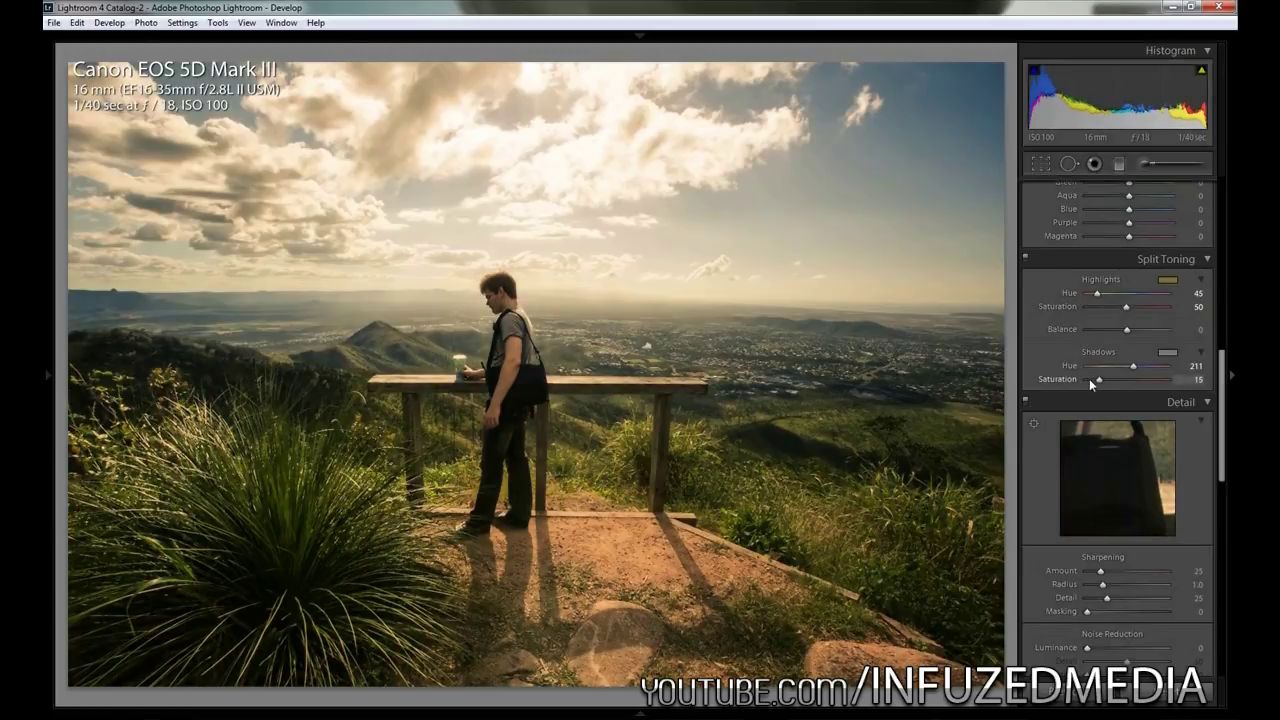
{"action": "key", "text": "Up"}
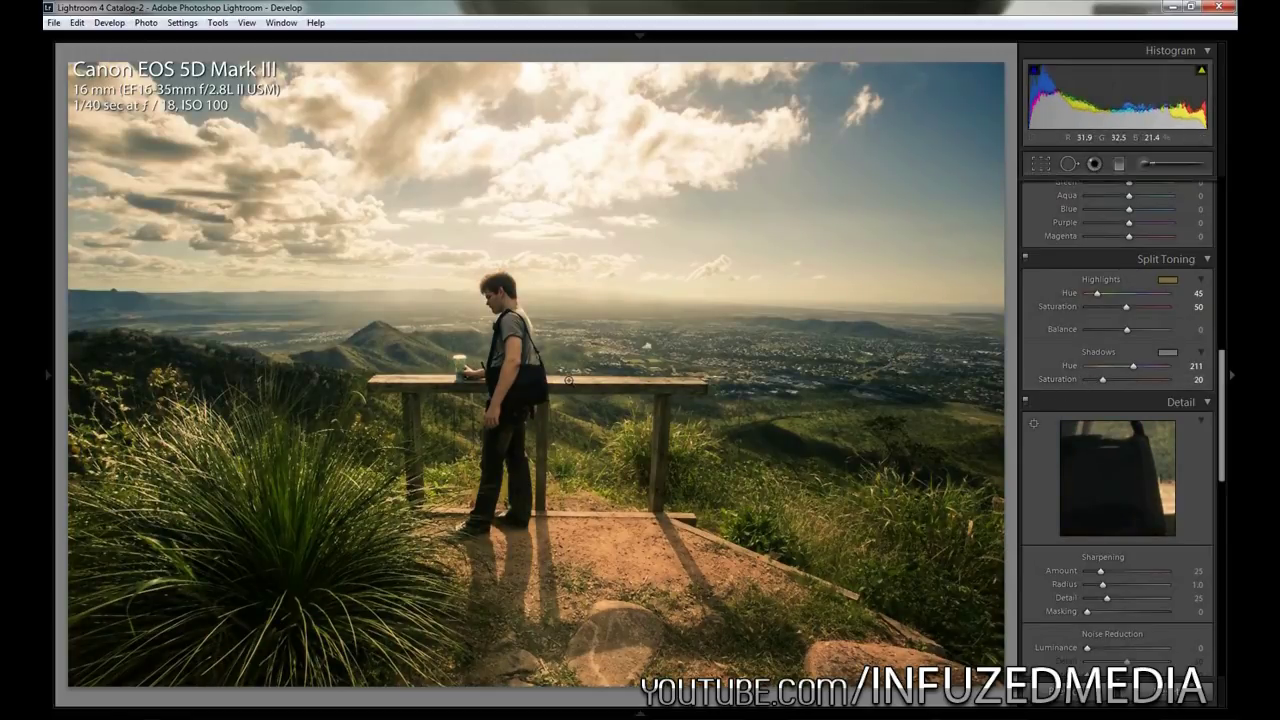
{"action": "left_click", "coordinate": [1025, 258]}
{"action": "left_click", "coordinate": [1025, 258]}
{"action": "left_click", "coordinate": [1025, 258]}
{"action": "left_click", "coordinate": [1025, 258]}
{"action": "left_click", "coordinate": [1025, 258]}
{"action": "left_click", "coordinate": [1025, 258]}
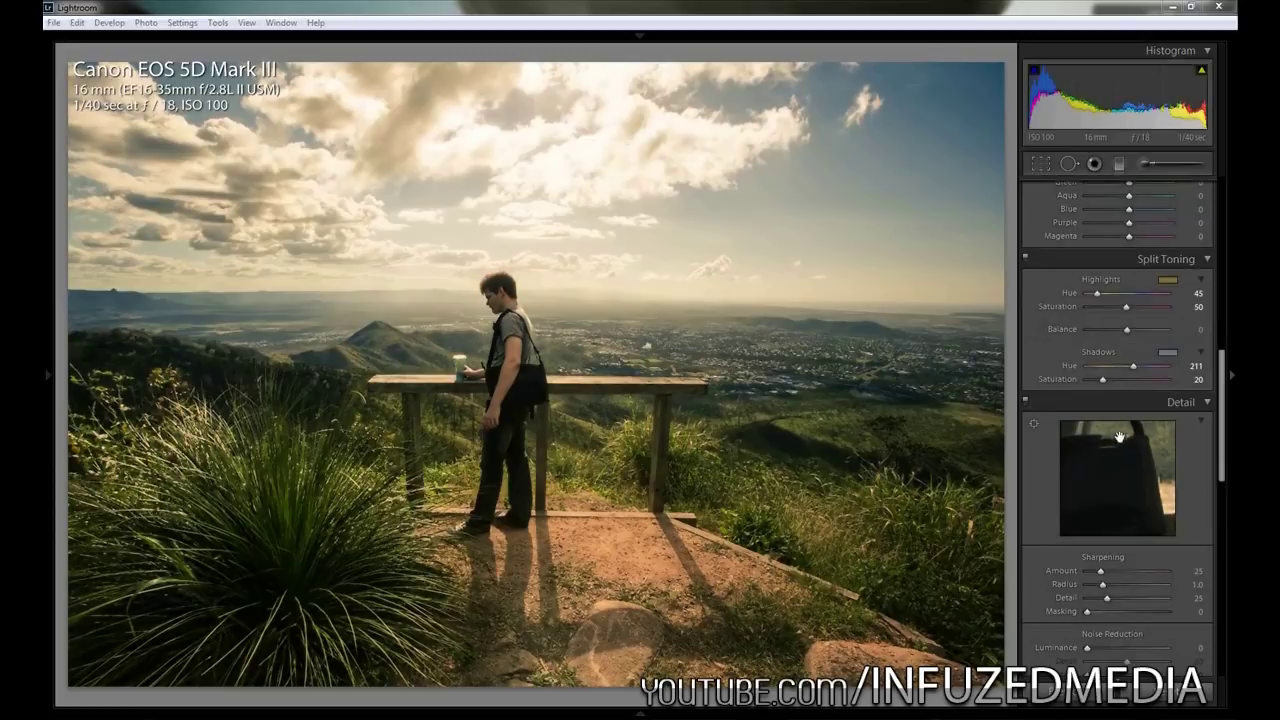
Raise sharpening Amount to 43 and Detail to 35, with Radius 1.0
{"action": "left_click_drag", "start_coordinate": [1221, 452], "coordinate": [1228, 465]}
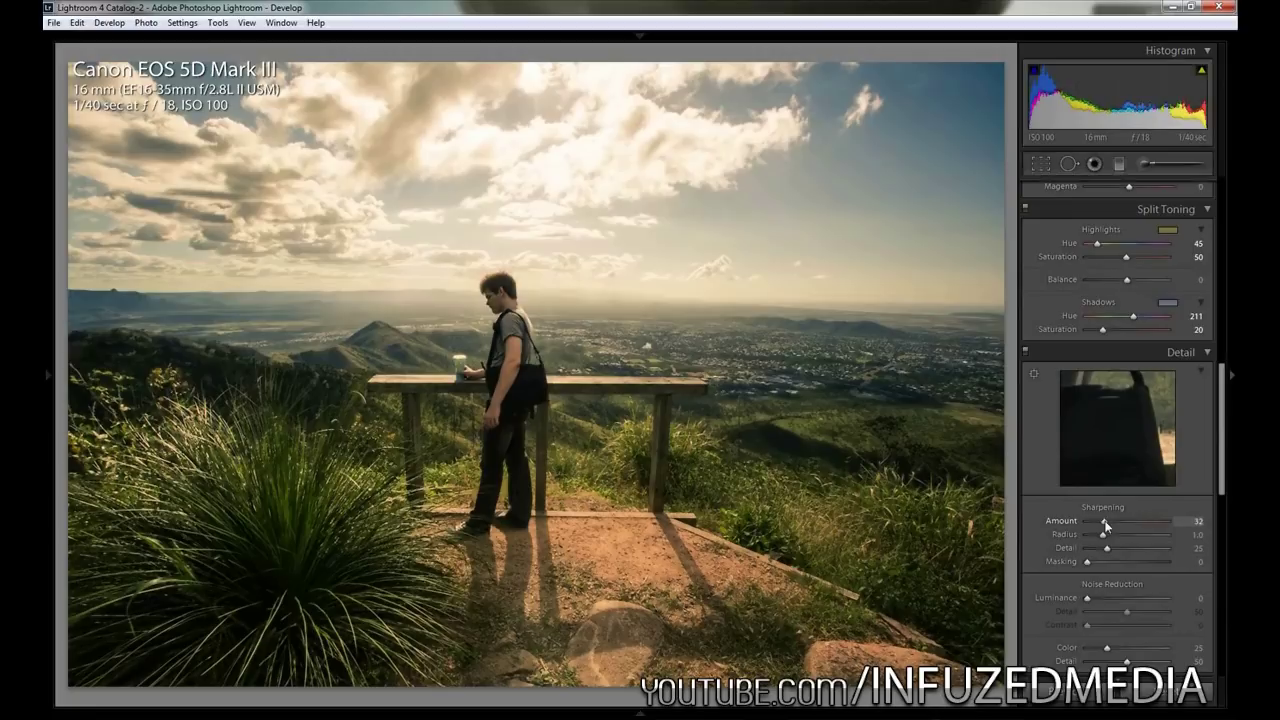
{"action": "left_click_drag", "start_coordinate": [1100, 521], "coordinate": [1106, 521]}
{"action": "left_click_drag", "start_coordinate": [1094, 537], "coordinate": [1103, 537]}
Apply the Canon EF 16-35mm lens profile with chromatic aberration removal and Vignetting 0
{"action": "scroll", "coordinate": [1027, 476], "scroll_direction": "down", "scroll_amount": 5}
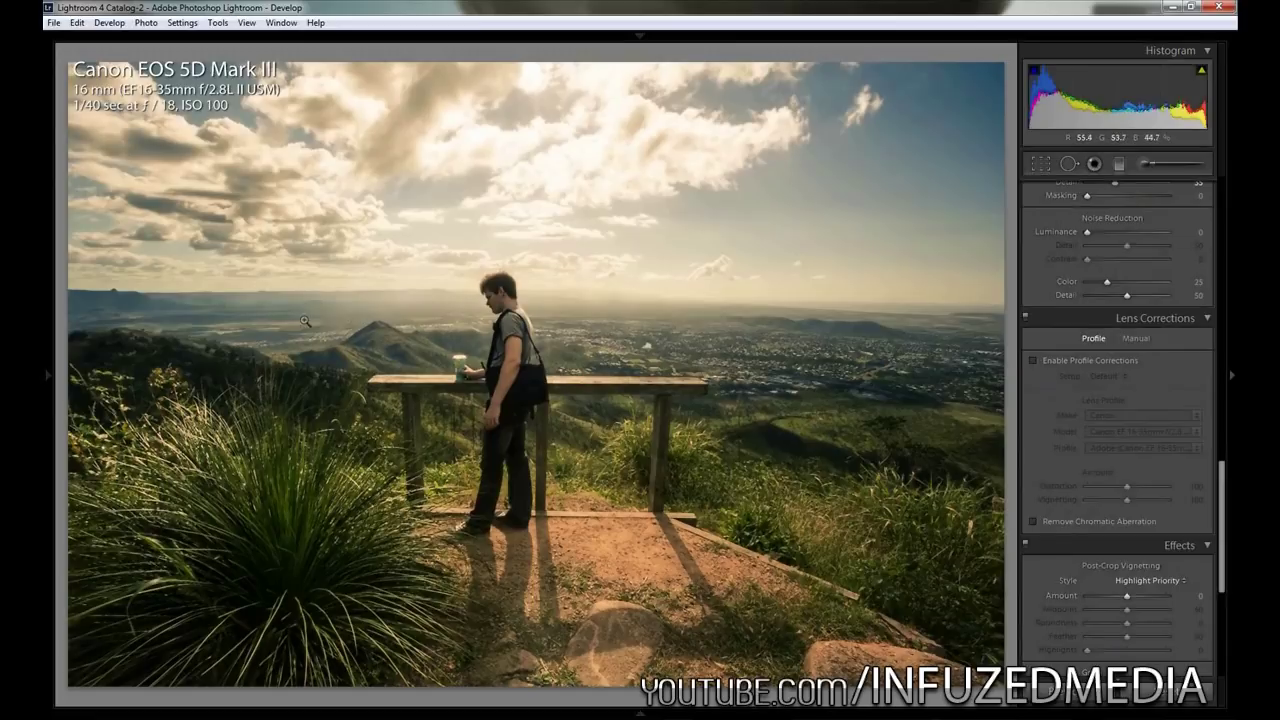
{"action": "left_click", "coordinate": [1035, 359]}
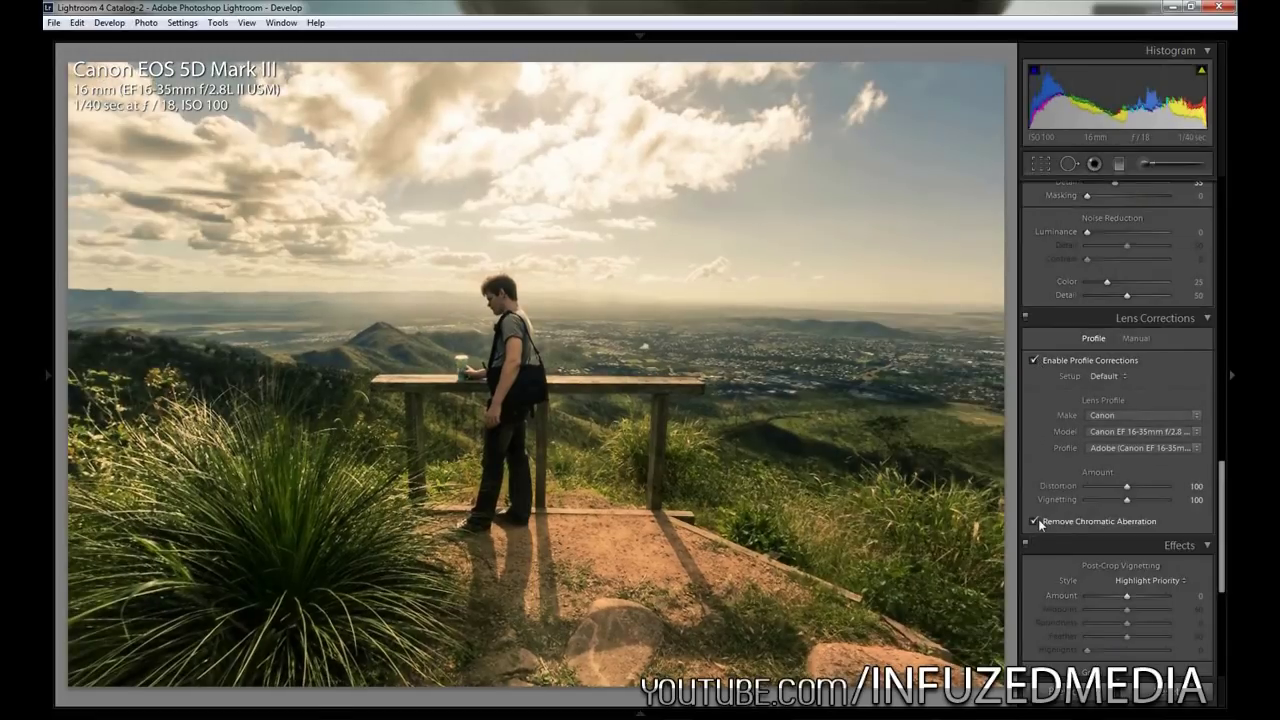
{"action": "left_click", "coordinate": [1034, 521]}
{"action": "left_click_drag", "start_coordinate": [1120, 505], "coordinate": [1010, 502]}
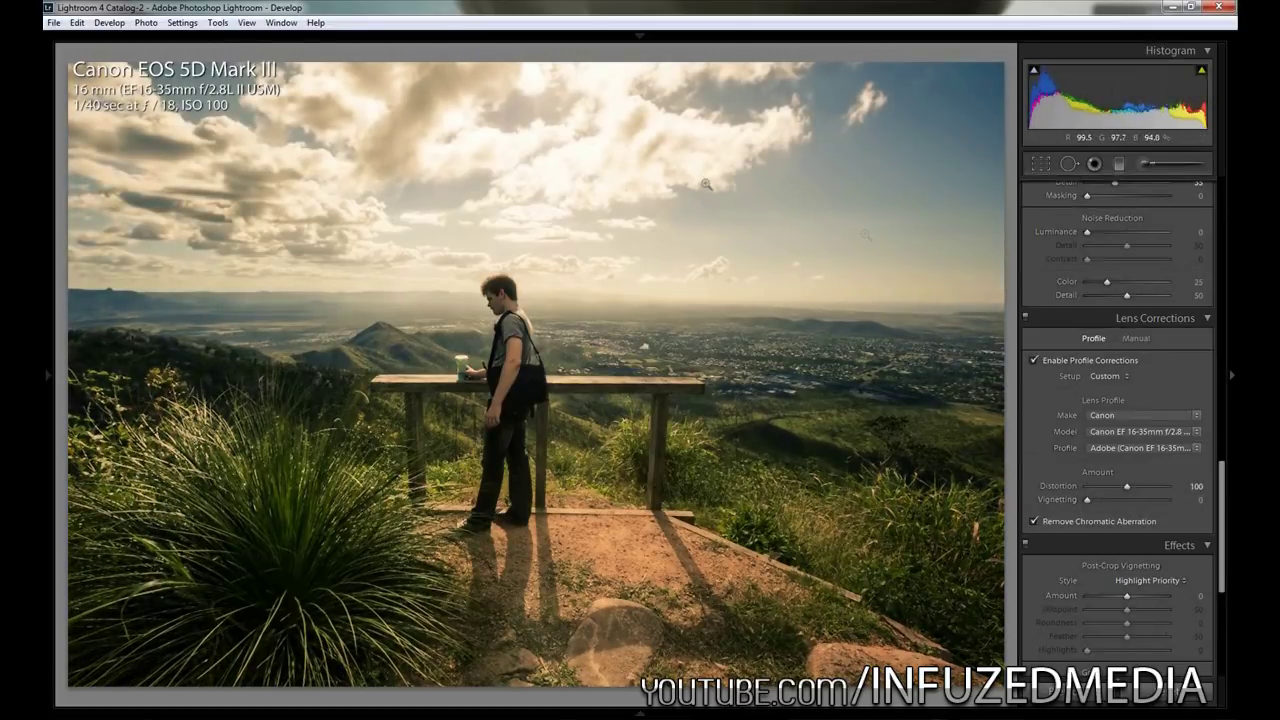
{"action": "double_click", "coordinate": [1063, 500]}
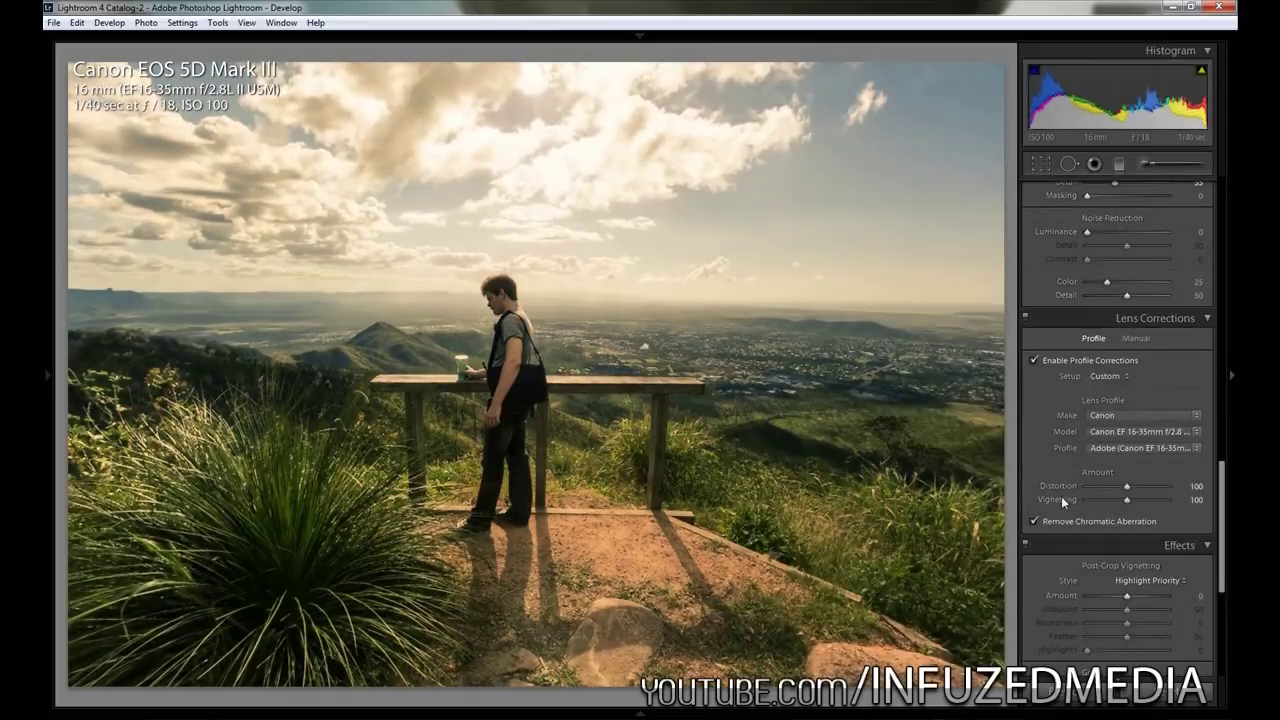
{"action": "key", "text": "ctrl+z"}
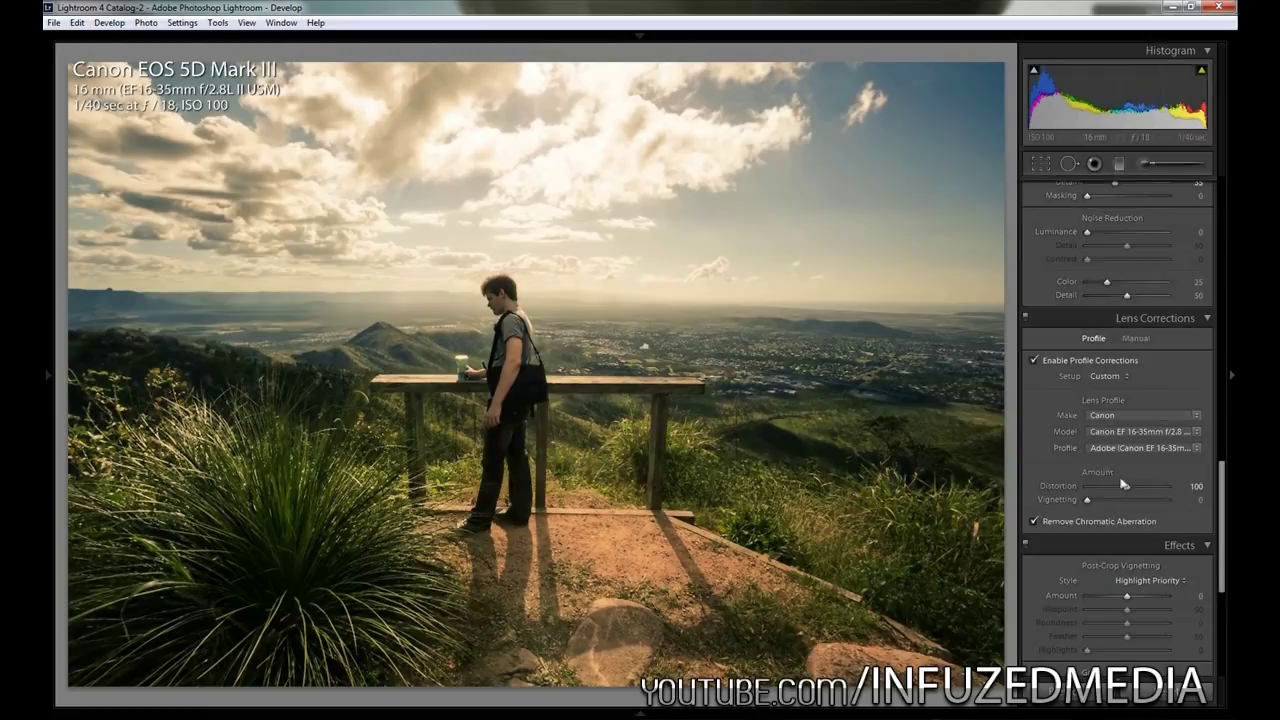
{"action": "scroll", "coordinate": [1102, 408], "scroll_direction": "down", "scroll_amount": 3}
{"action": "scroll", "coordinate": [1102, 408], "scroll_direction": "up", "scroll_amount": 5}
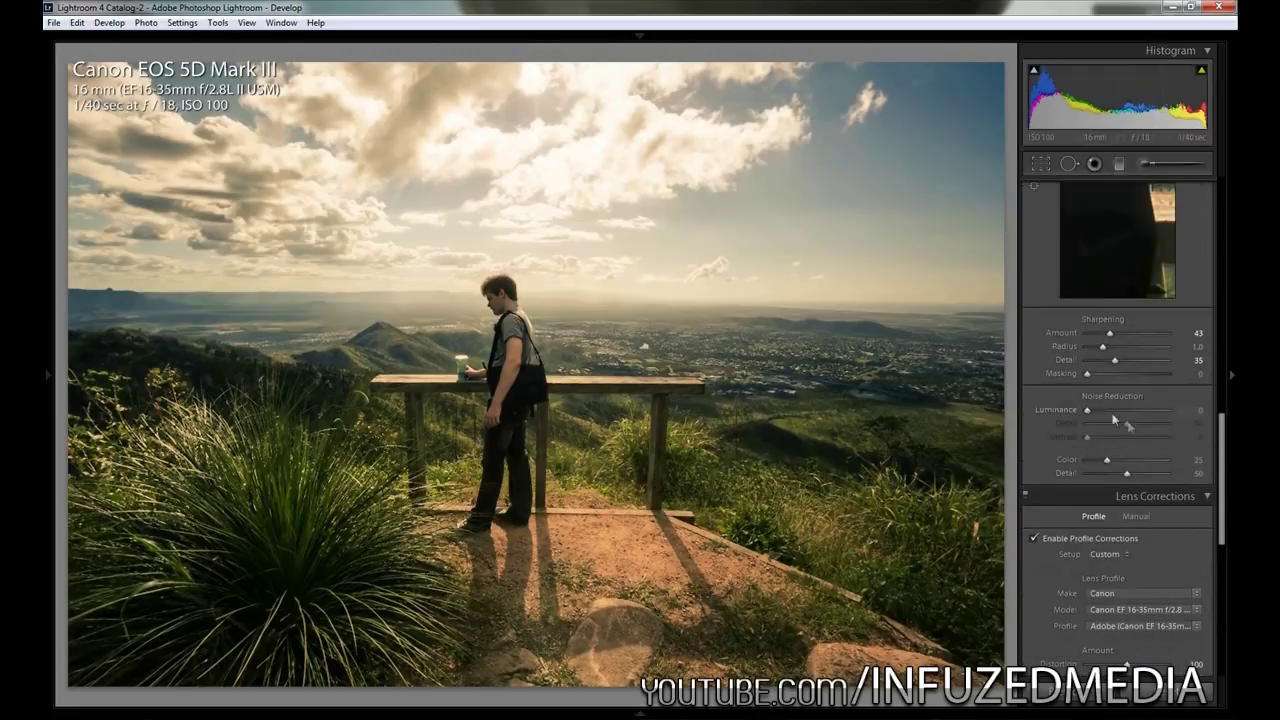
{"action": "scroll", "coordinate": [1110, 380], "scroll_direction": "up", "scroll_amount": 5}
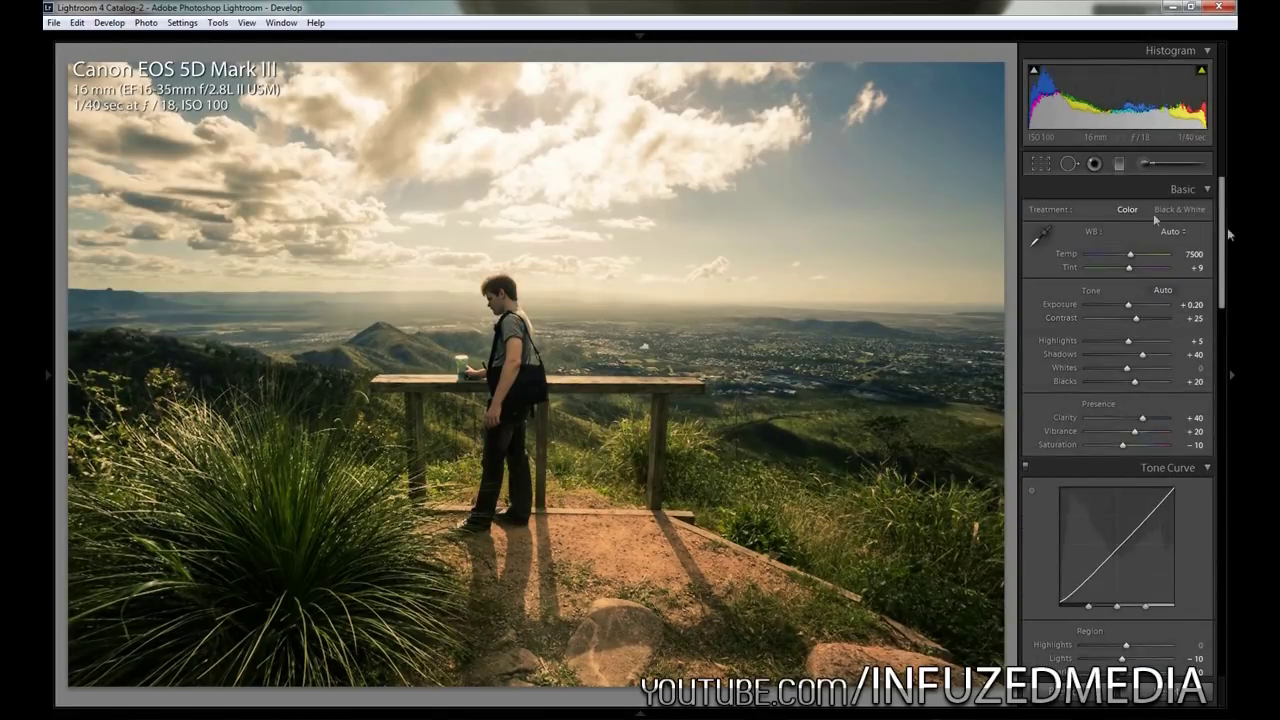
Drag a graduated filter down over the sky, with Contrast 33, Clarity 15 and Saturation 28
{"action": "left_click", "coordinate": [1119, 166]}
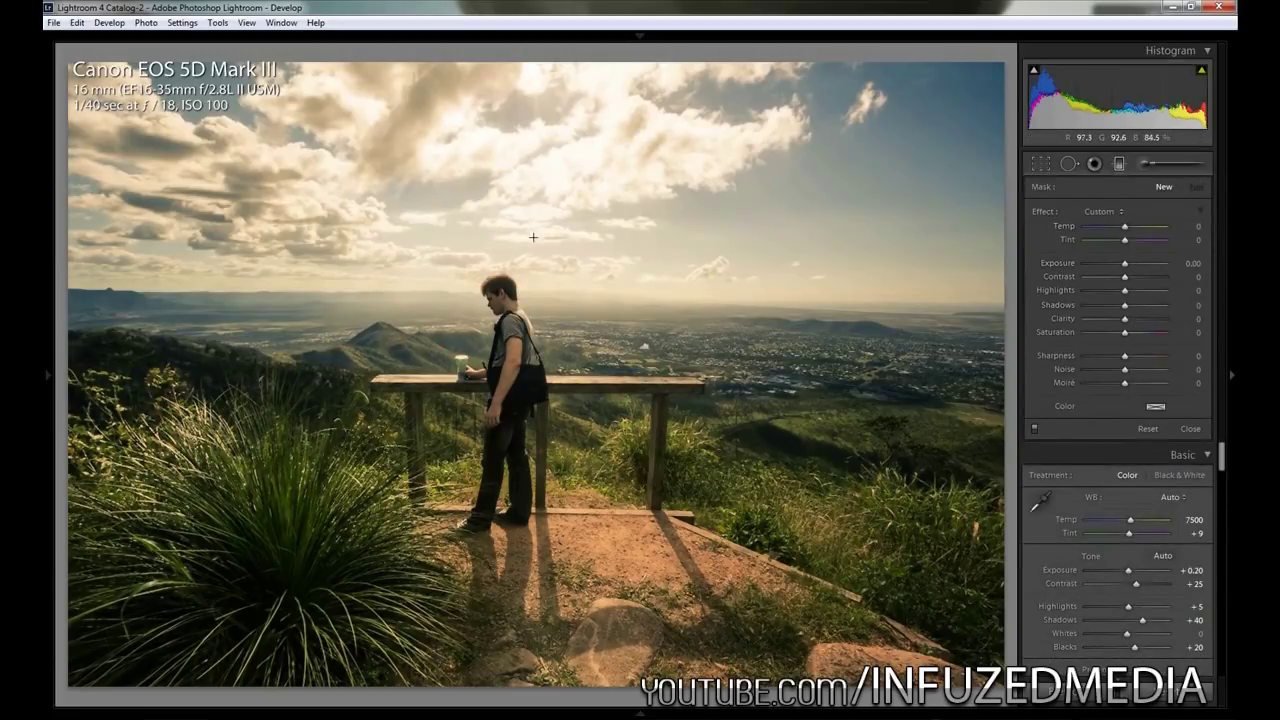
{"action": "left_click_drag", "start_coordinate": [533, 237], "coordinate": [533, 291]}
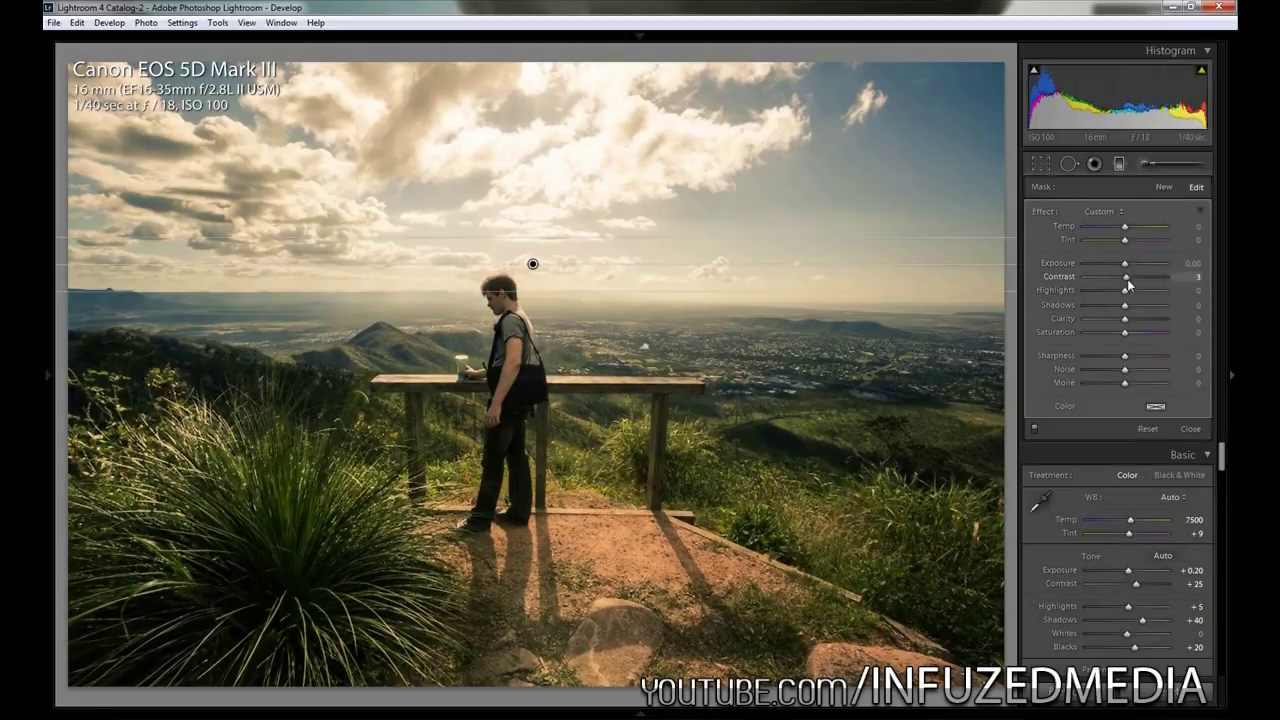
{"action": "left_click_drag", "start_coordinate": [1130, 285], "coordinate": [1136, 321]}
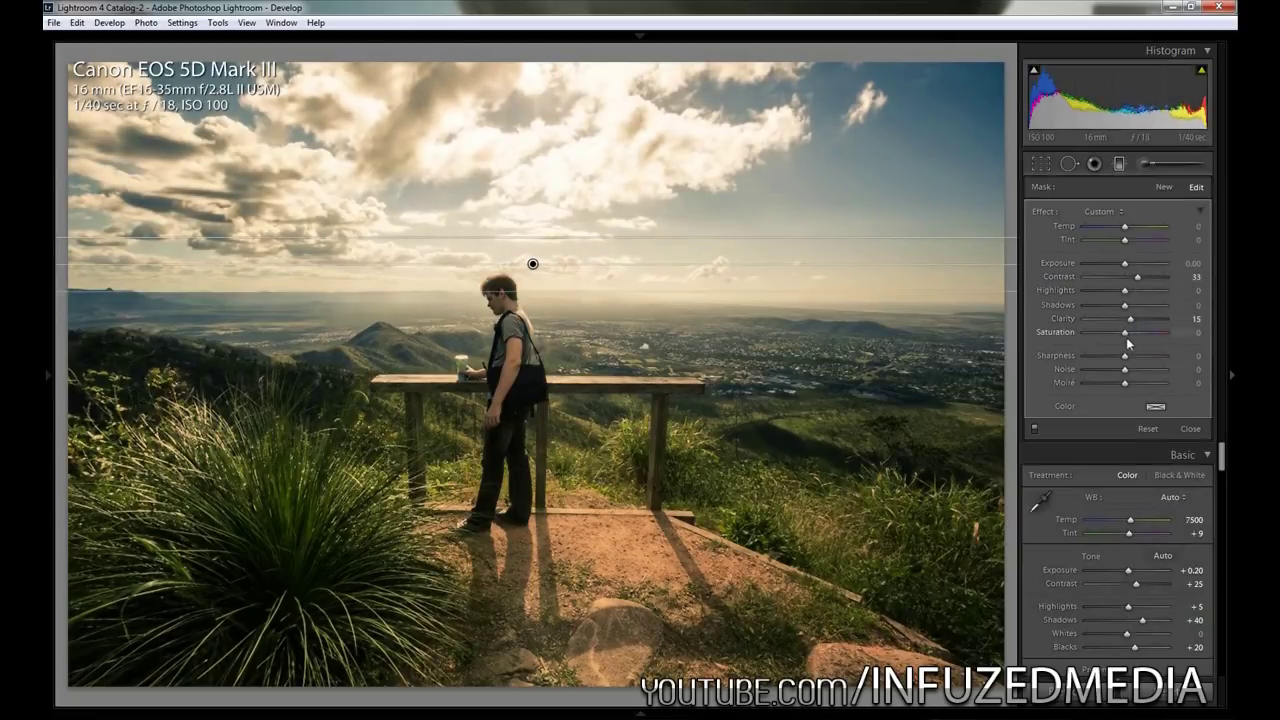
{"action": "left_click_drag", "start_coordinate": [1125, 333], "coordinate": [1137, 338]}
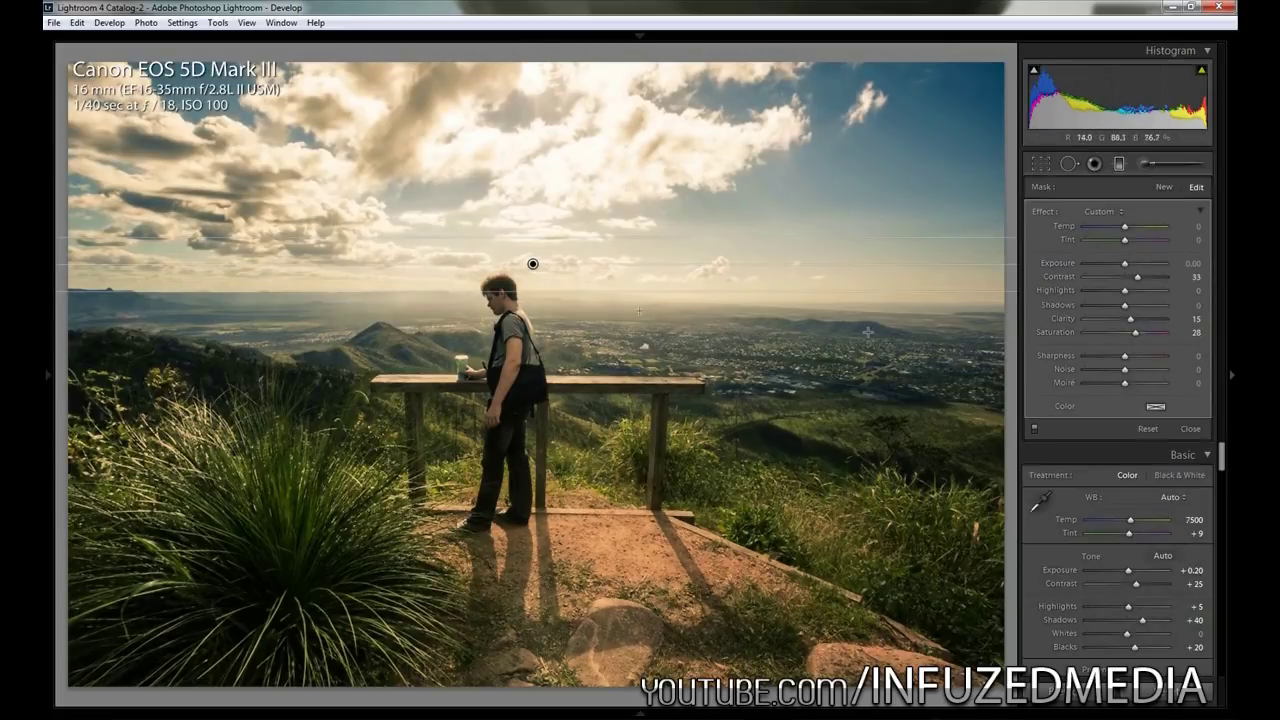
Cool and darken the sky filter (Temp -11, Exposure -0.40, Shadows 32), then widen and lower its gradient
{"action": "left_click_drag", "start_coordinate": [1125, 229], "coordinate": [1125, 268]}
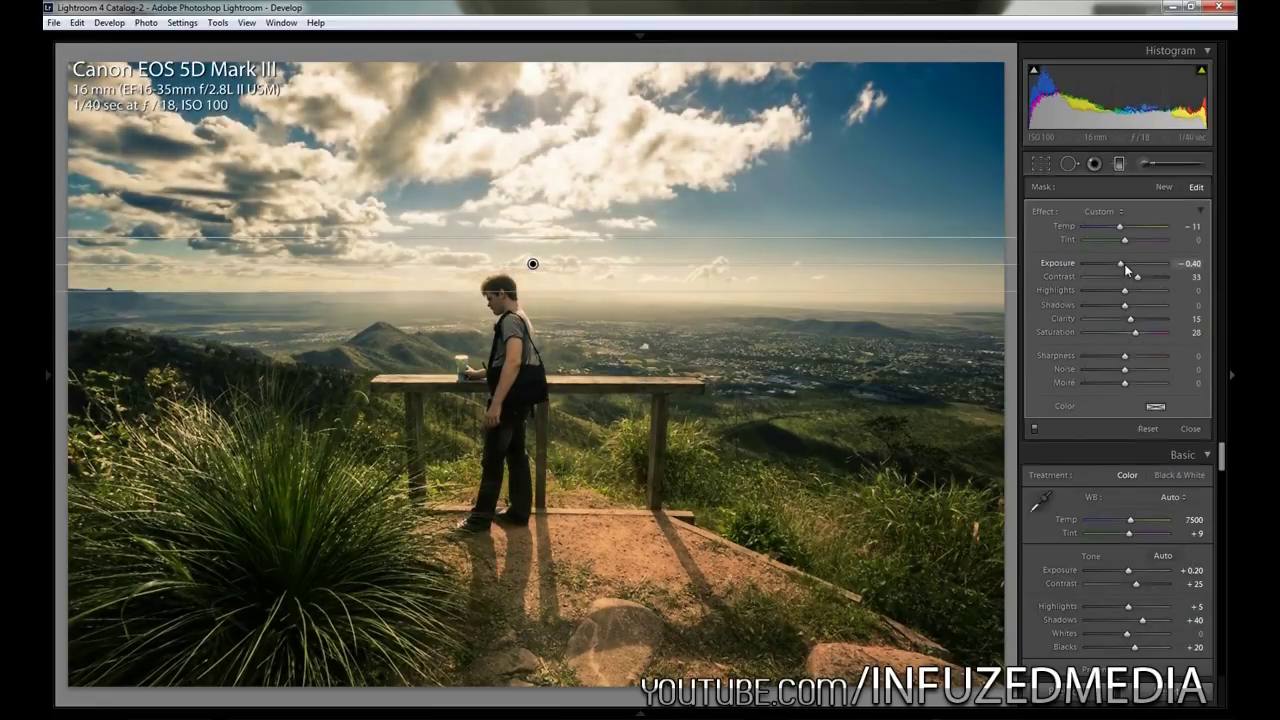
{"action": "left_click_drag", "start_coordinate": [1127, 268], "coordinate": [1122, 266]}
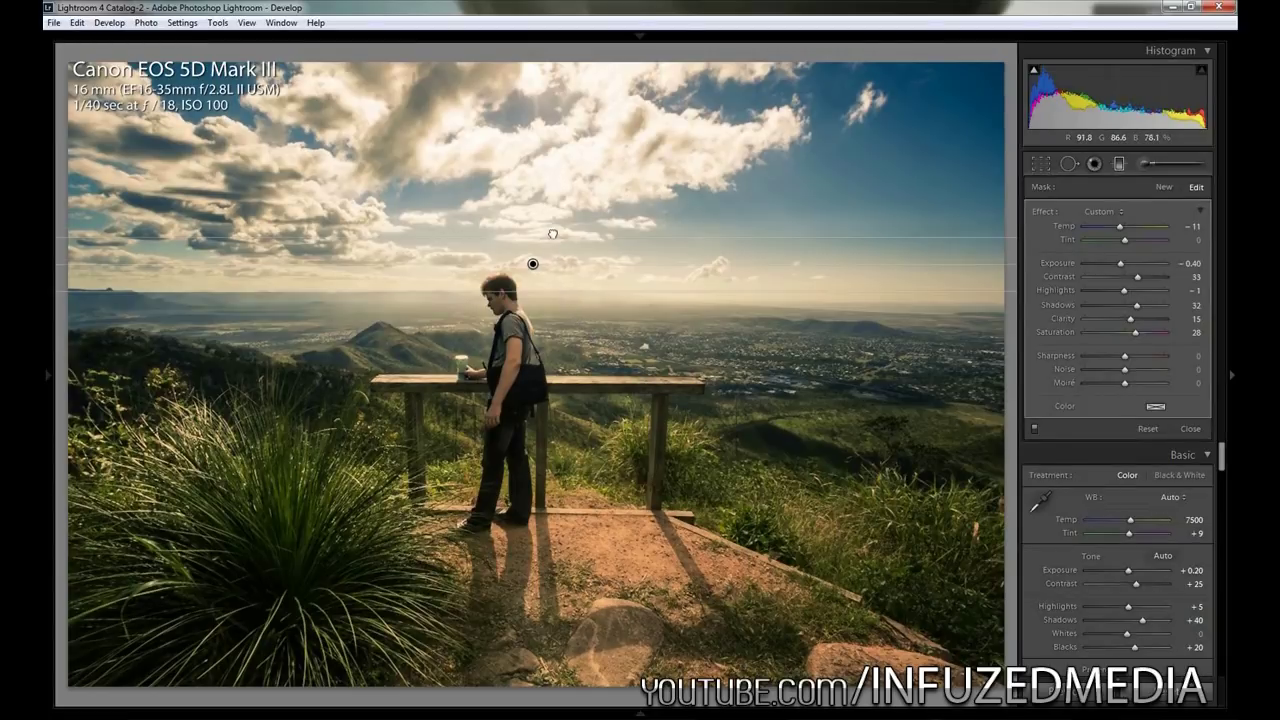
{"action": "left_click_drag", "start_coordinate": [552, 234], "coordinate": [554, 193]}
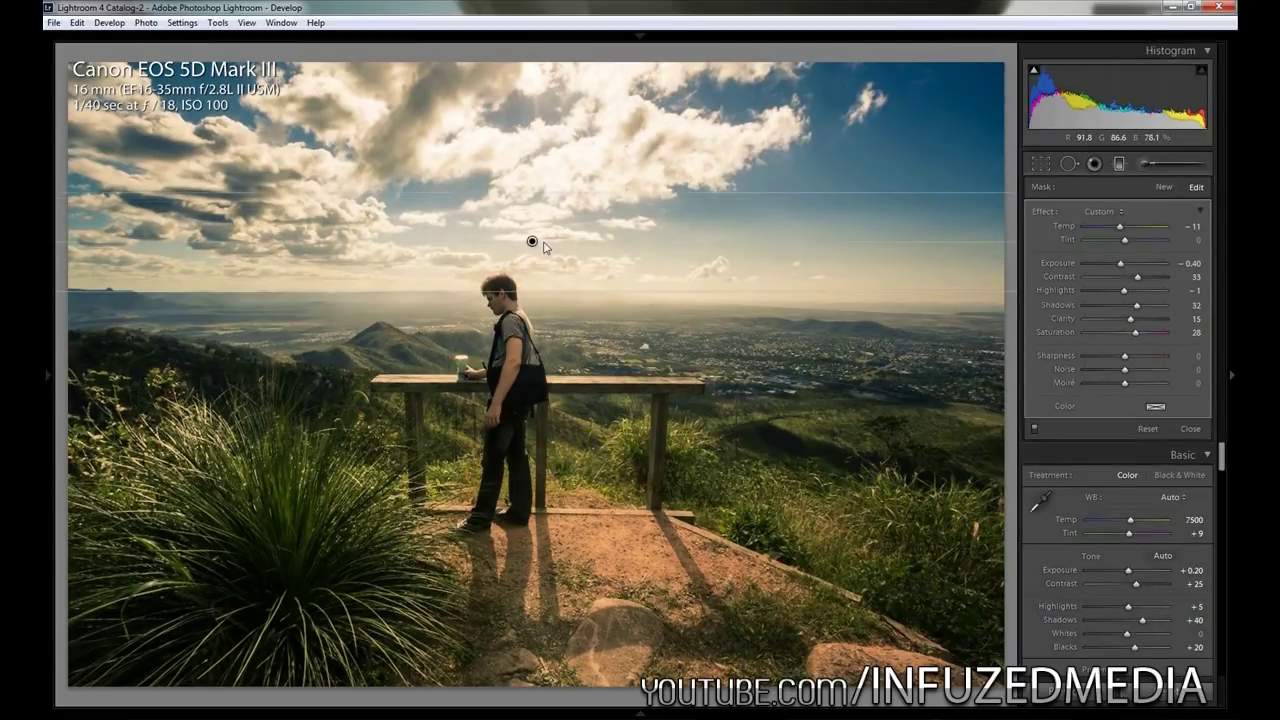
{"action": "left_click_drag", "start_coordinate": [530, 240], "coordinate": [533, 265]}
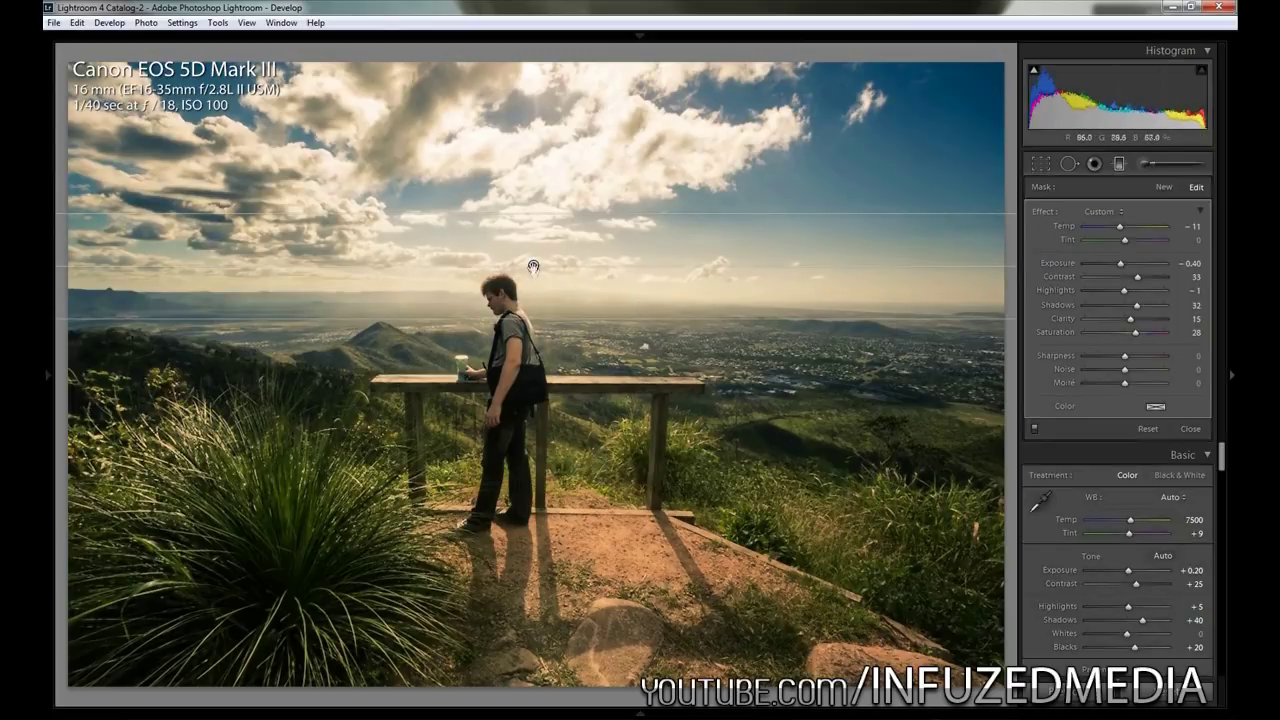
{"action": "key", "text": "Delete"}
{"action": "key", "text": "ctrl+z"}
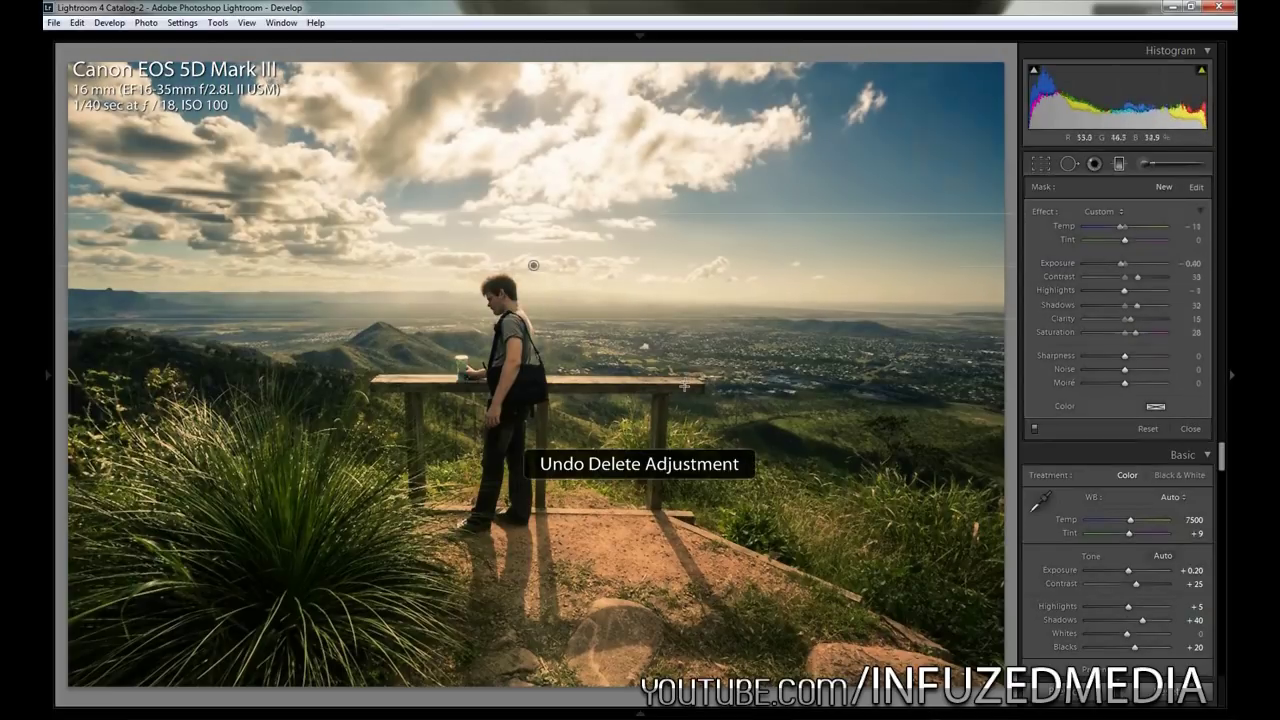
{"action": "key", "text": "m"}
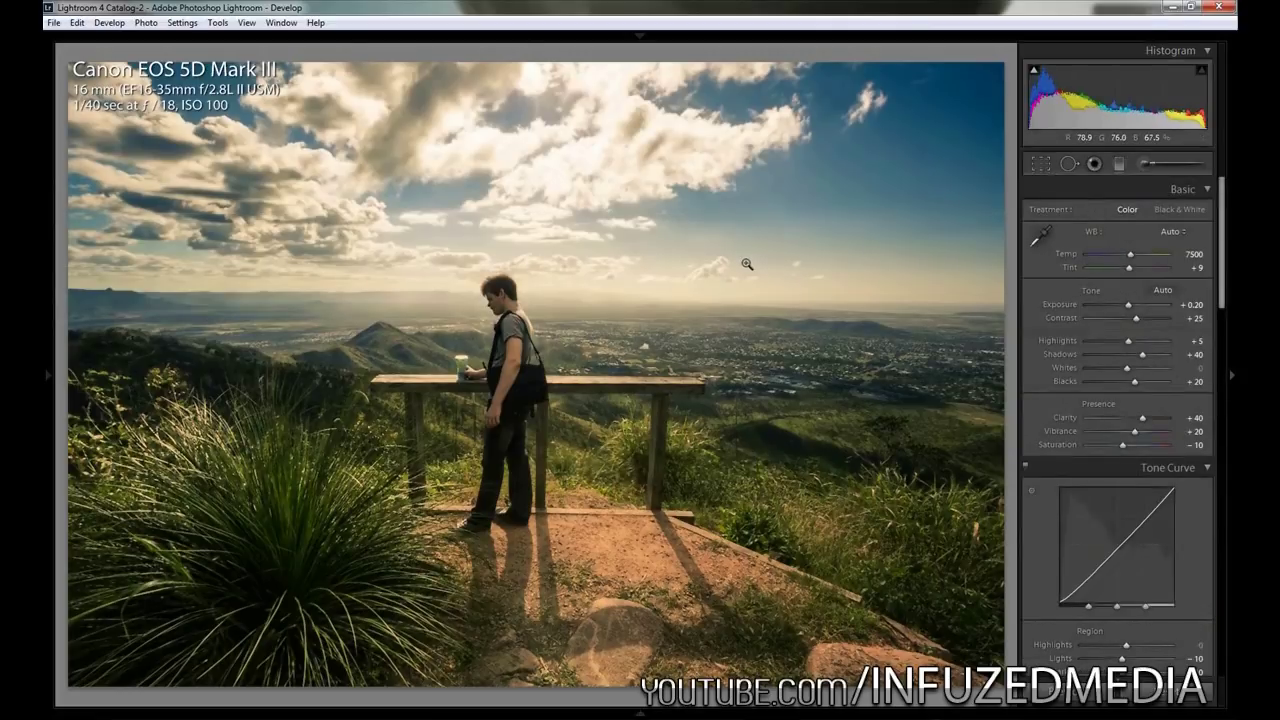
Show the left panel and preview snapshot '1' in the Navigator
{"action": "mouse_move", "coordinate": [43, 345]}
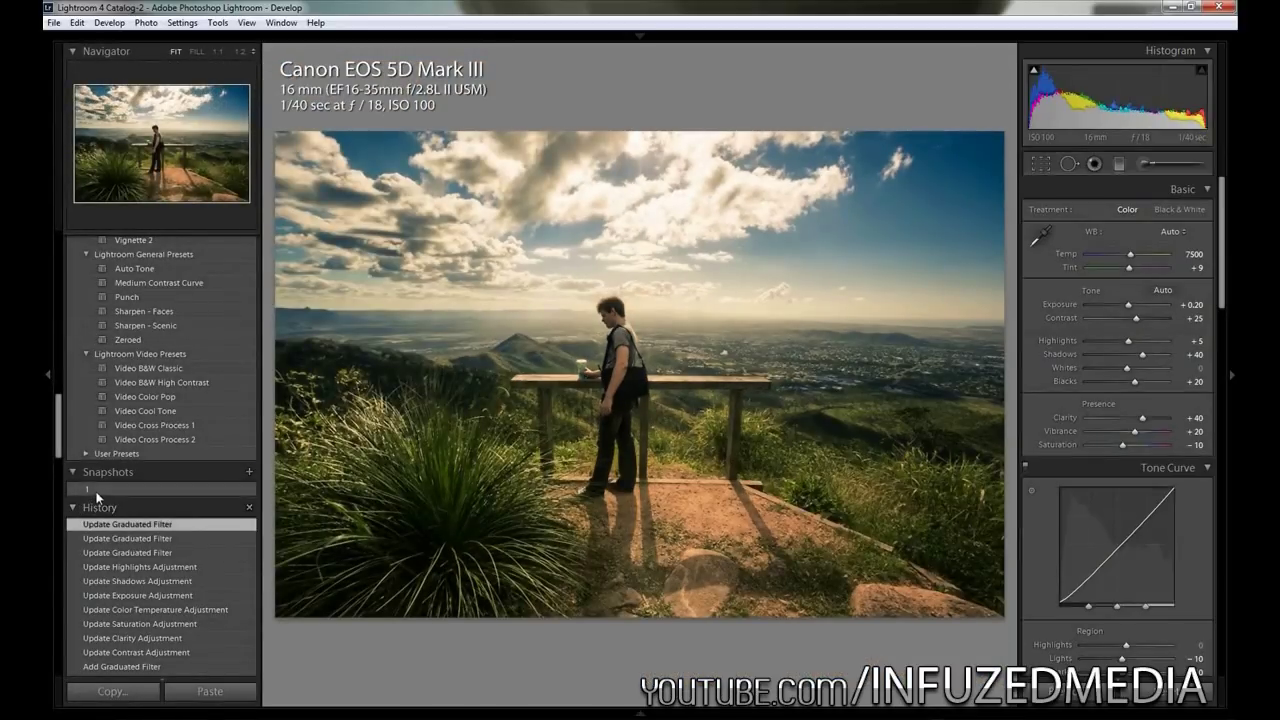
{"action": "left_click", "coordinate": [97, 490]}
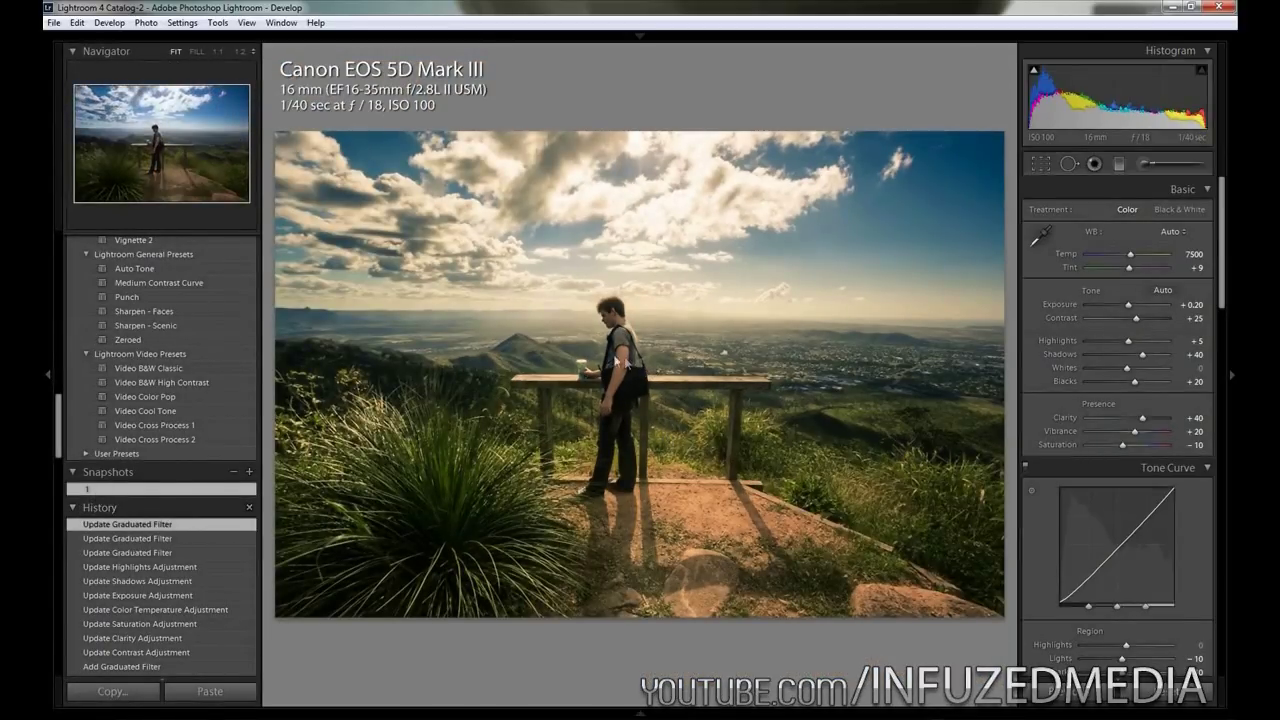